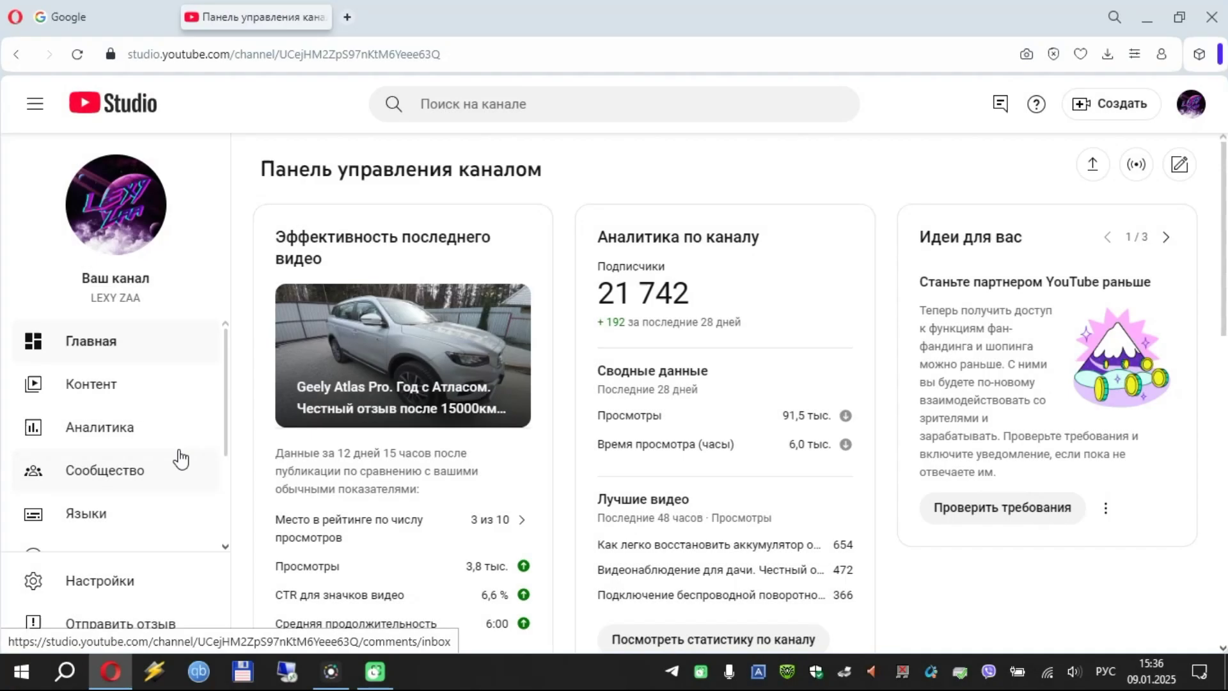
Open the channel's monetization page and review the partner programme steps on the overview
{"action": "scroll", "coordinate": [181, 456], "scroll_direction": "down", "scroll_amount": 3}
{"action": "left_click", "coordinate": [177, 455]}
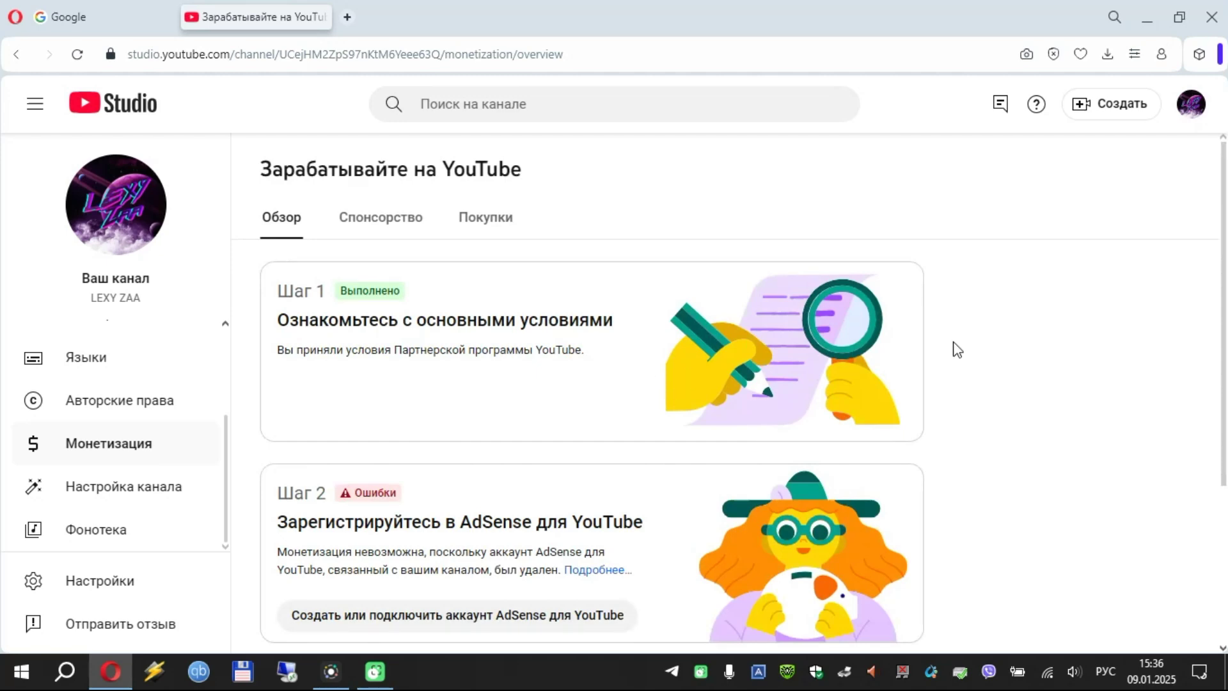
{"action": "scroll", "coordinate": [951, 349], "scroll_direction": "down", "scroll_amount": 1}
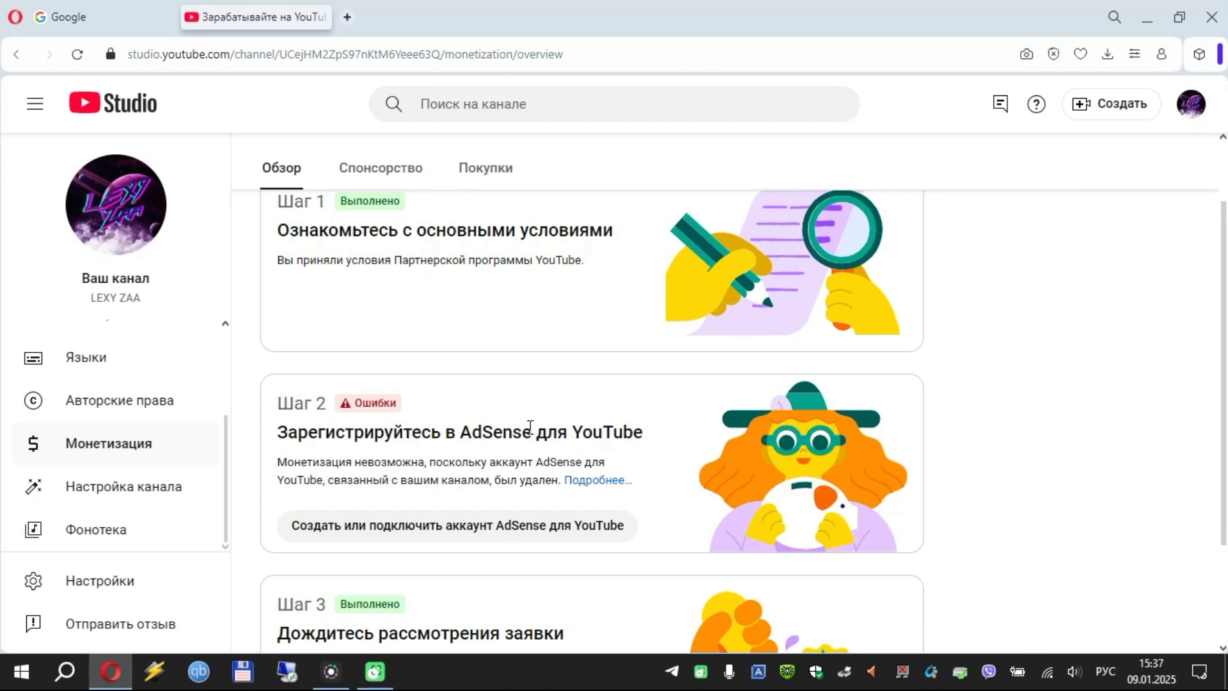
{"action": "scroll", "coordinate": [520, 433], "scroll_direction": "up", "scroll_amount": 1}
{"action": "scroll", "coordinate": [521, 433], "scroll_direction": "down", "scroll_amount": 1}
{"action": "scroll", "coordinate": [499, 411], "scroll_direction": "up", "scroll_amount": 1}
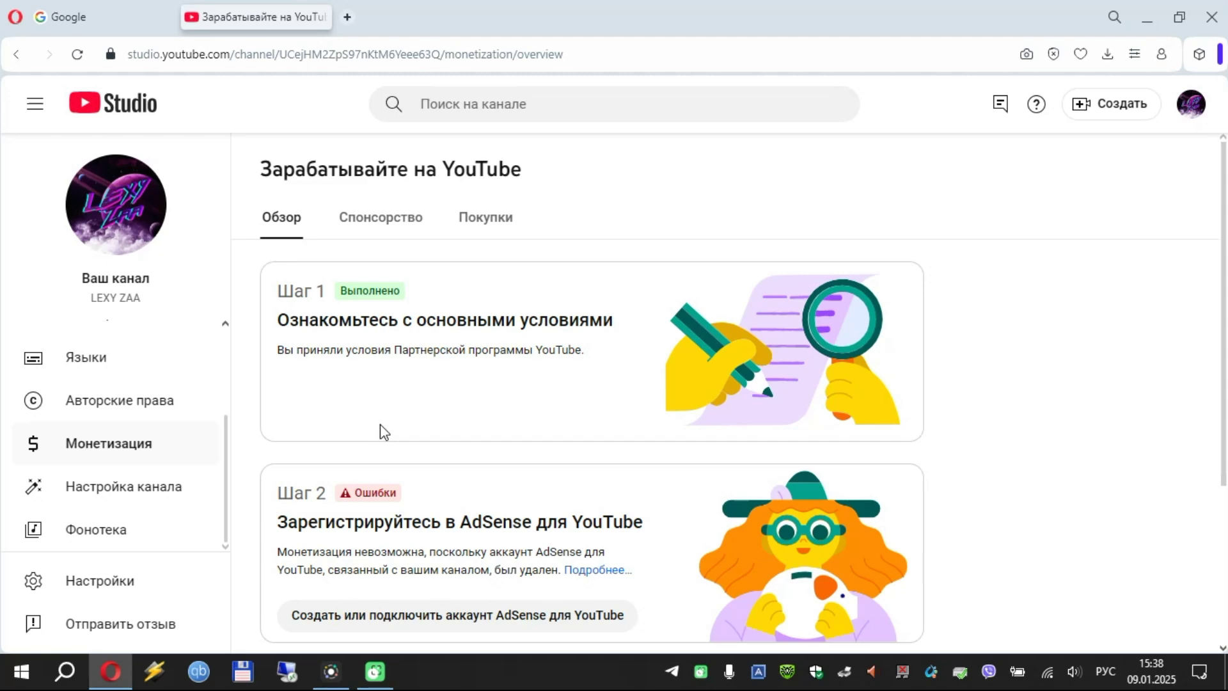
{"action": "scroll", "coordinate": [380, 424], "scroll_direction": "down", "scroll_amount": 1}
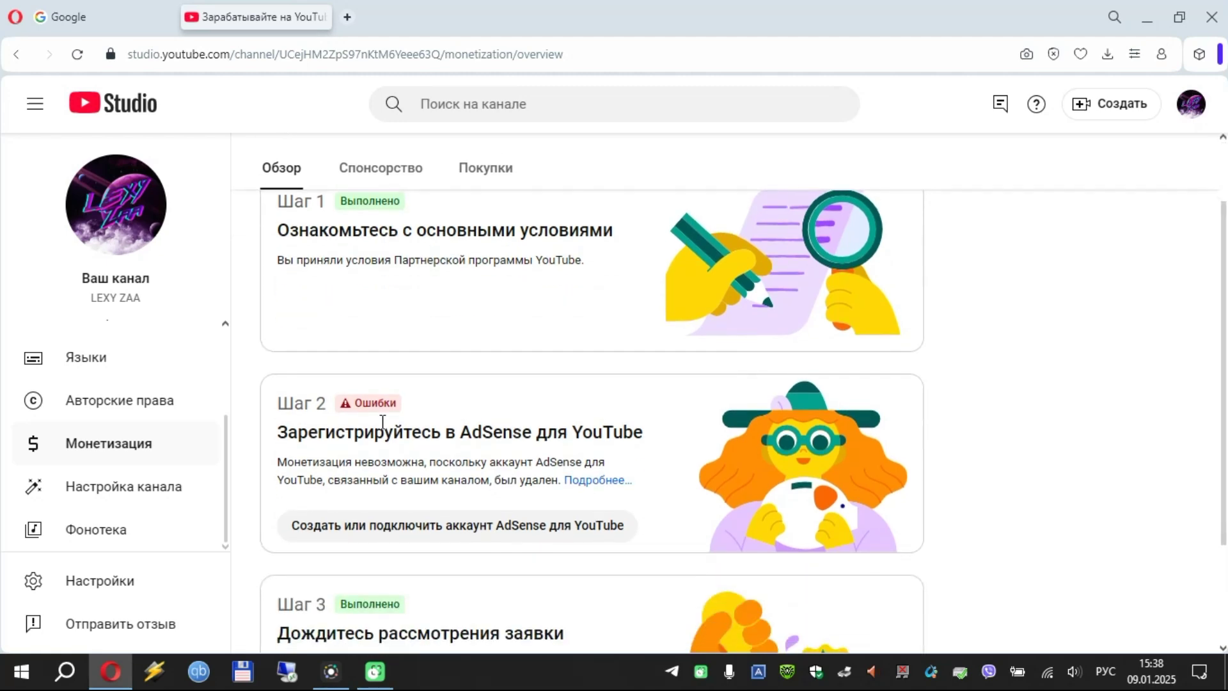
Open the channel's content page with the list of uploaded videos
{"action": "scroll", "coordinate": [113, 394], "scroll_direction": "up", "scroll_amount": 3}
{"action": "left_click", "coordinate": [113, 389]}
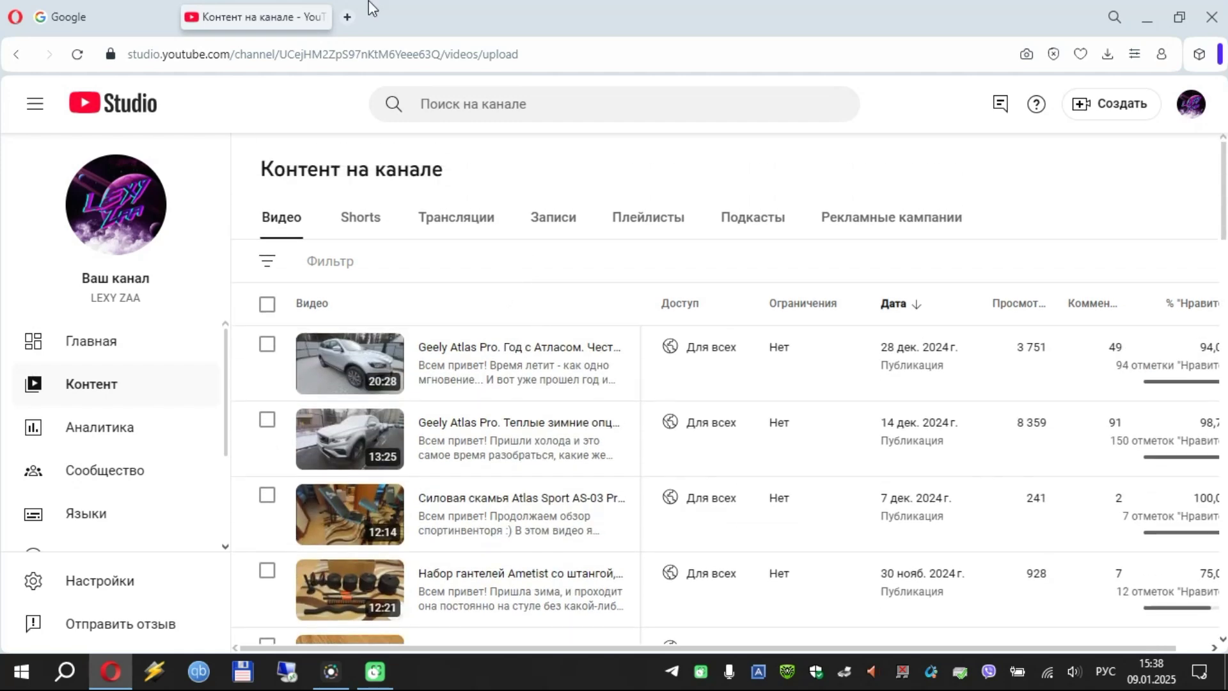
{"action": "left_click", "coordinate": [1185, 108]}
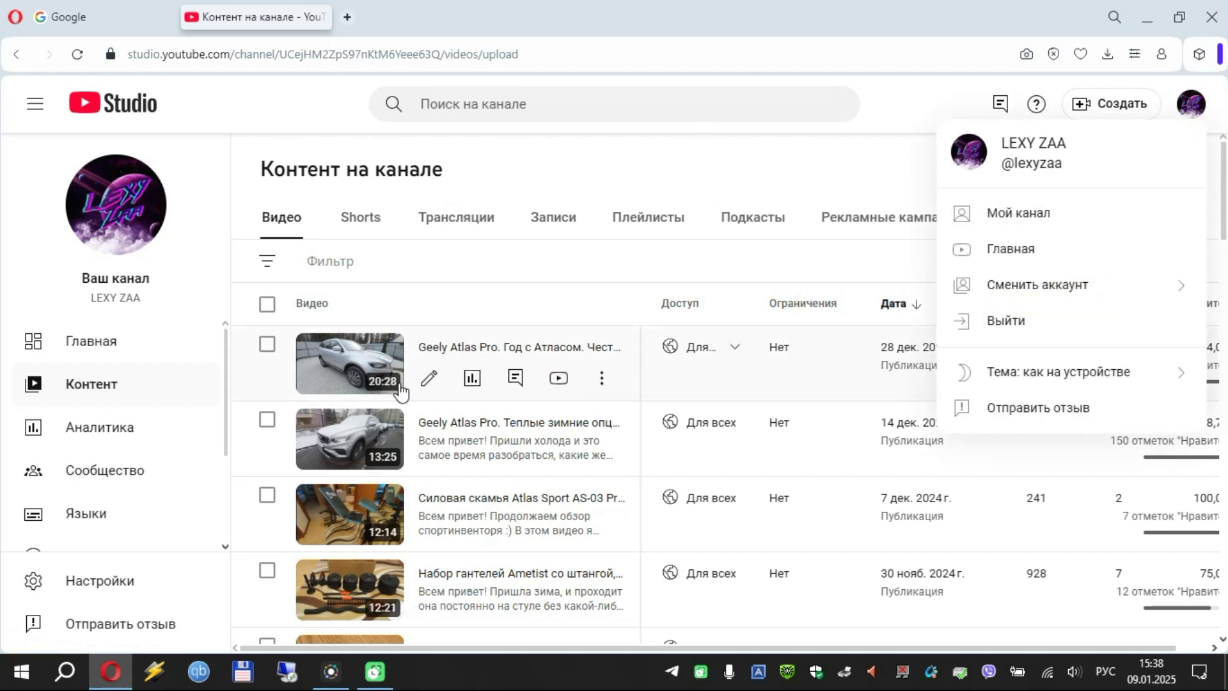
{"action": "left_click", "coordinate": [451, 269]}
{"action": "left_click", "coordinate": [96, 389]}
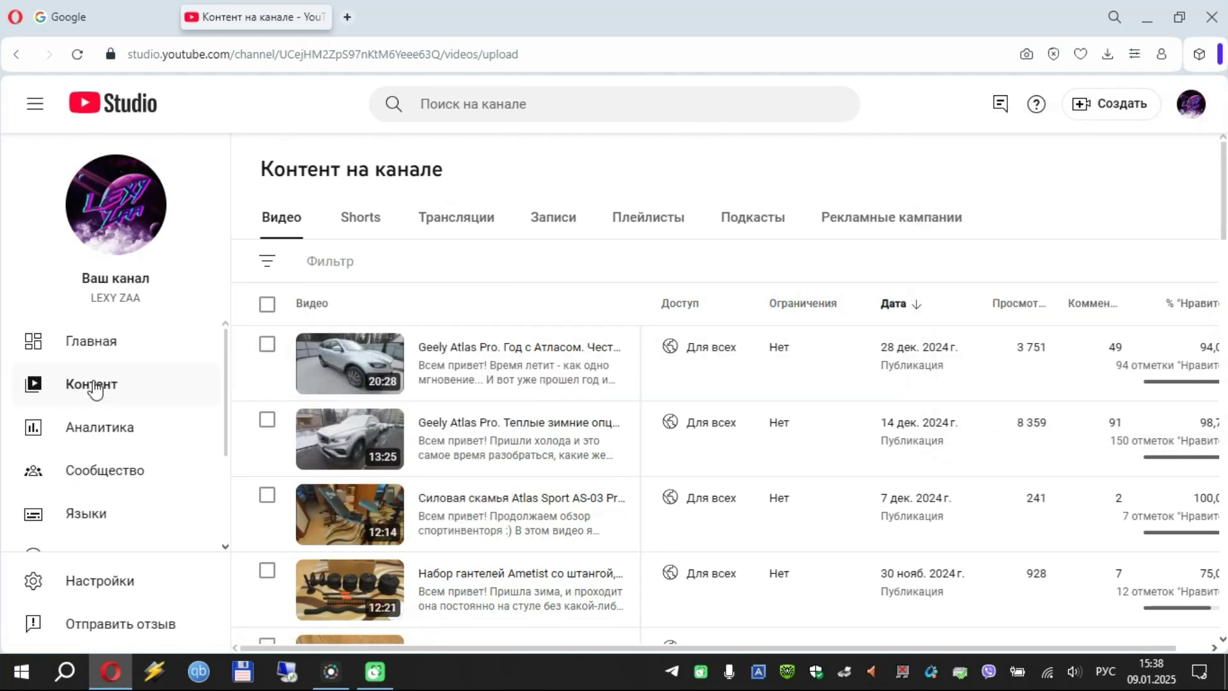
Download the first video in the list, "Geely Atlas Pro. Год с Атласом", and save it as an MP4 on the desktop
{"action": "mouse_move", "coordinate": [579, 366]}
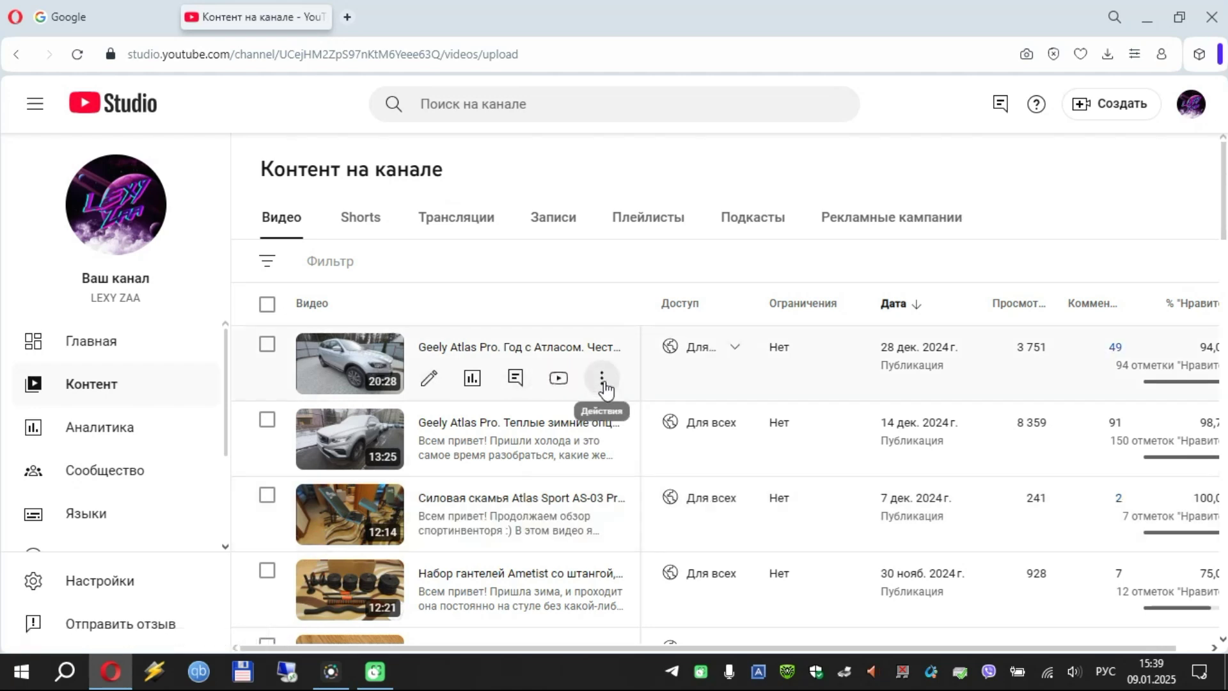
{"action": "left_click", "coordinate": [601, 380]}
{"action": "left_click", "coordinate": [450, 471]}
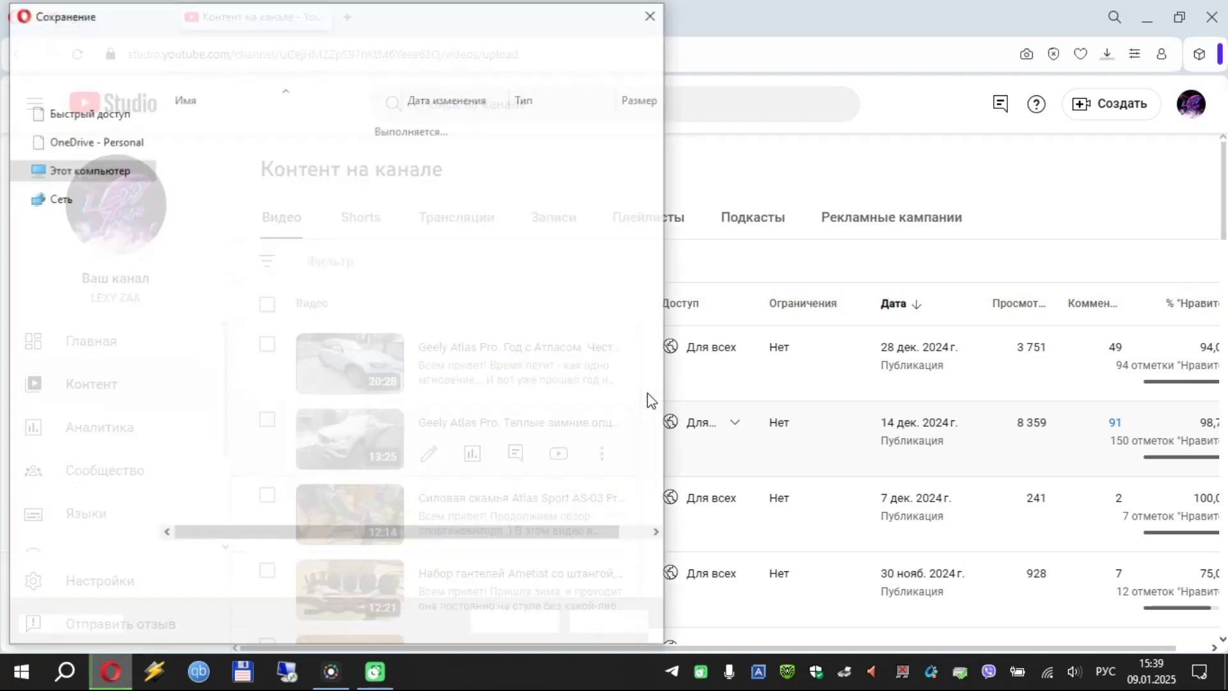
{"action": "left_click", "coordinate": [96, 386]}
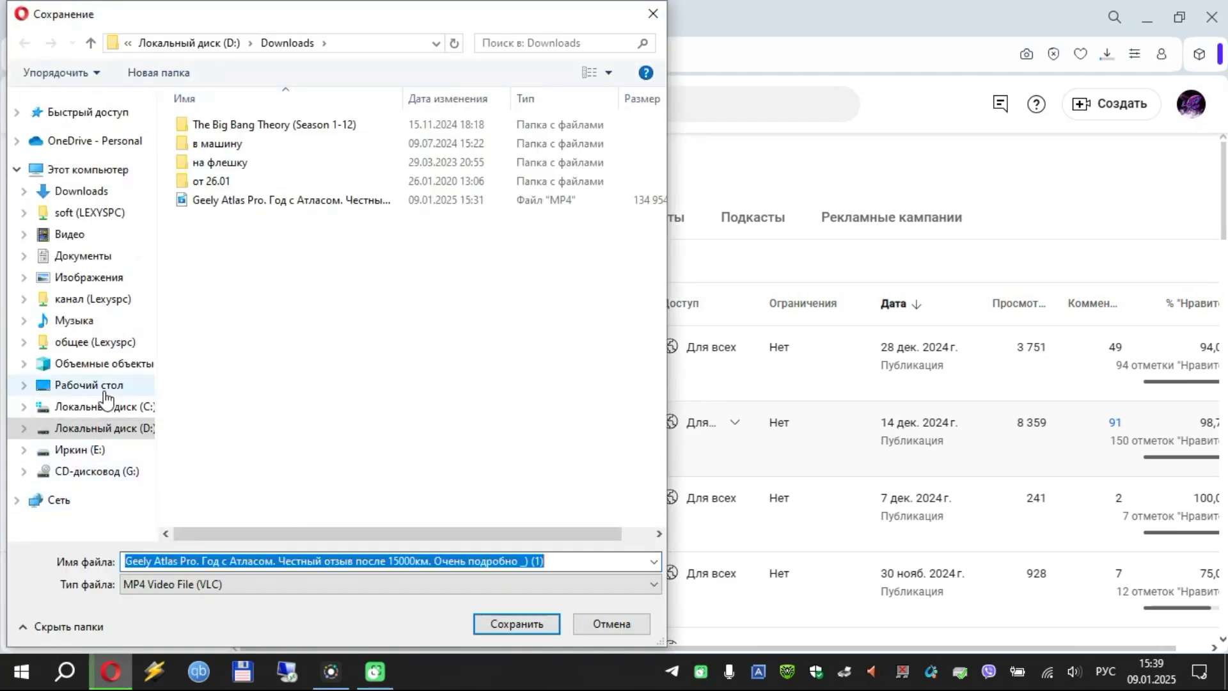
{"action": "left_click", "coordinate": [518, 623]}
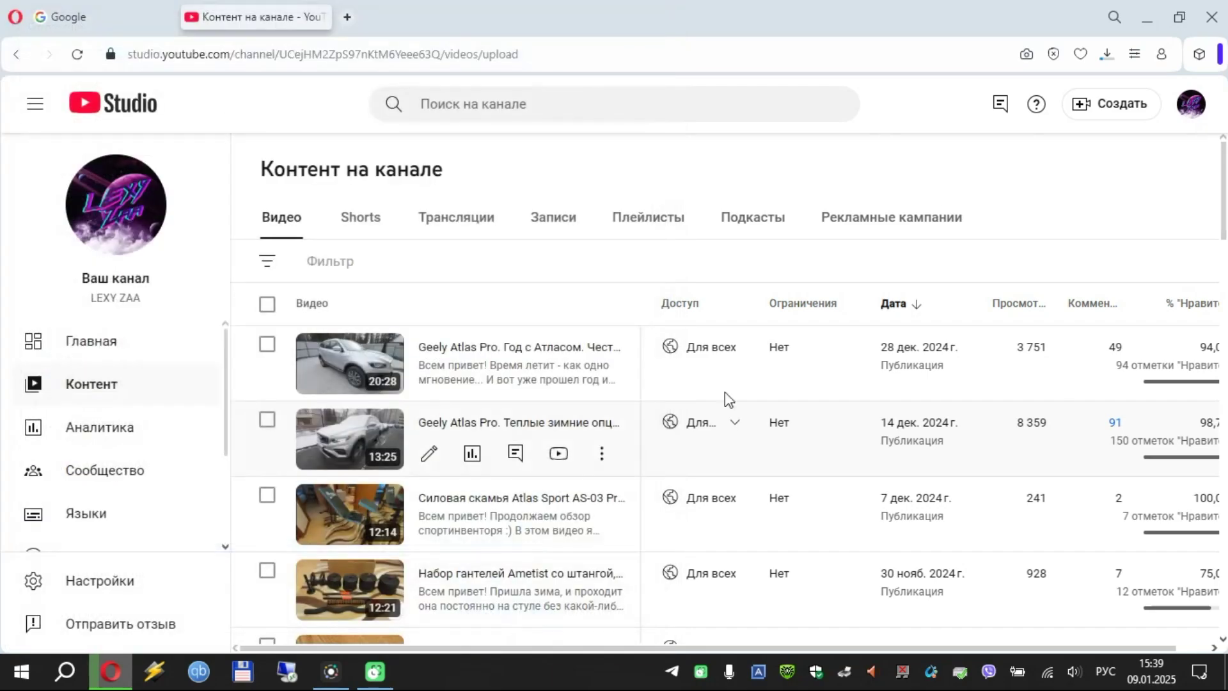
Switch to the desktop and show the properties of the downloaded Geely Atlas Pro video file
{"action": "left_click", "coordinate": [1147, 19]}
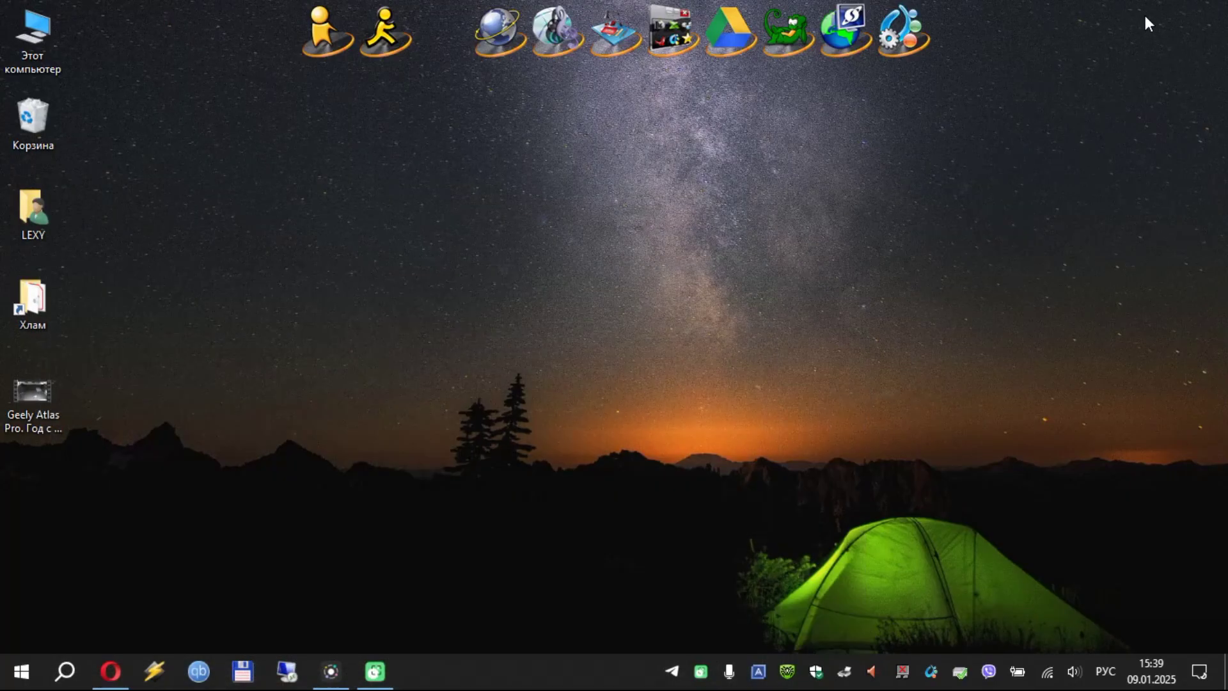
{"action": "right_click", "coordinate": [28, 393]}
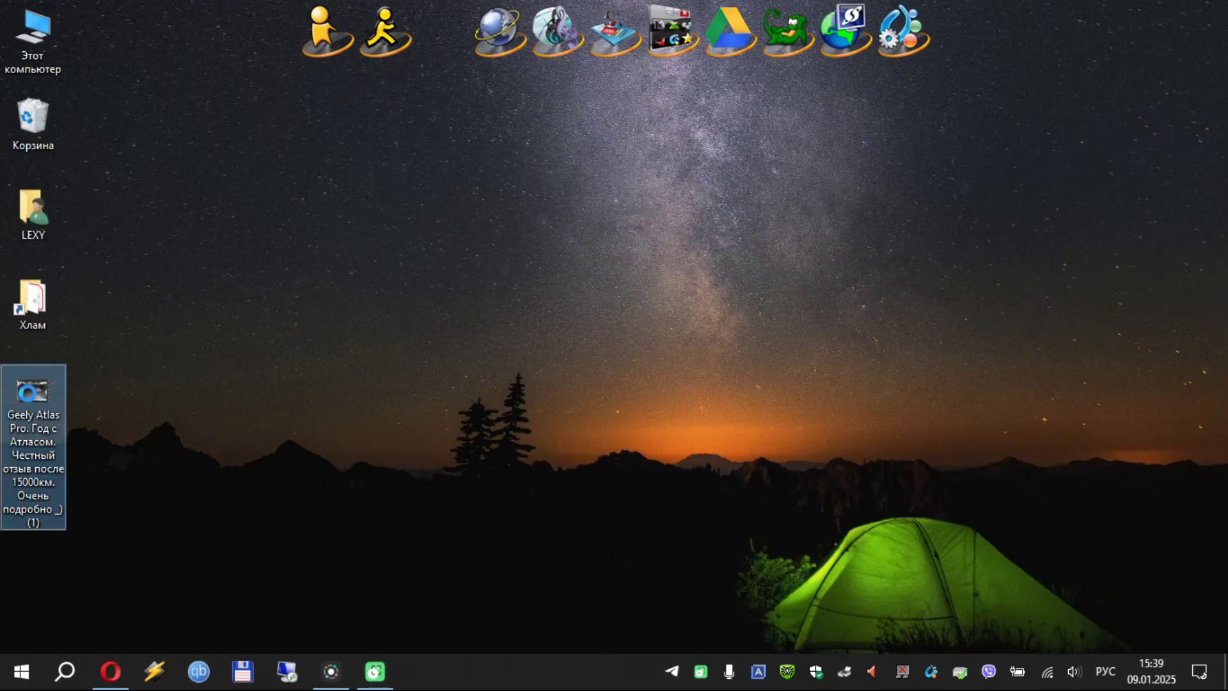
{"action": "left_click", "coordinate": [52, 638]}
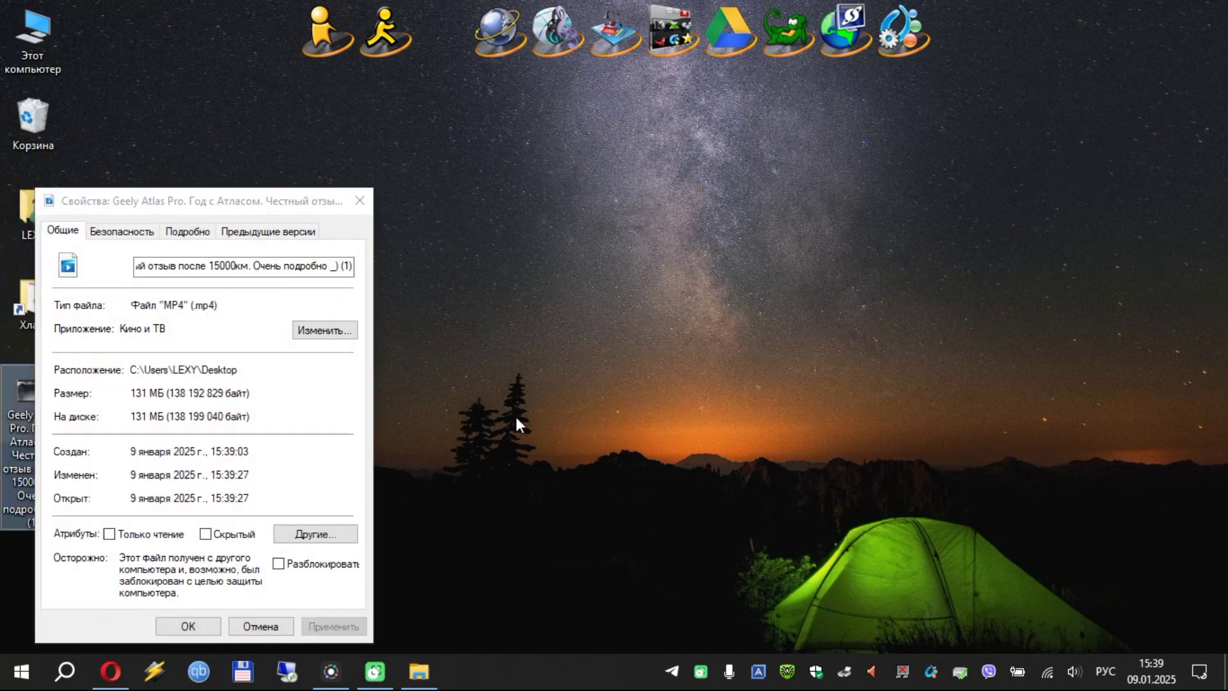
{"action": "left_click_drag", "start_coordinate": [211, 203], "coordinate": [483, 184]}
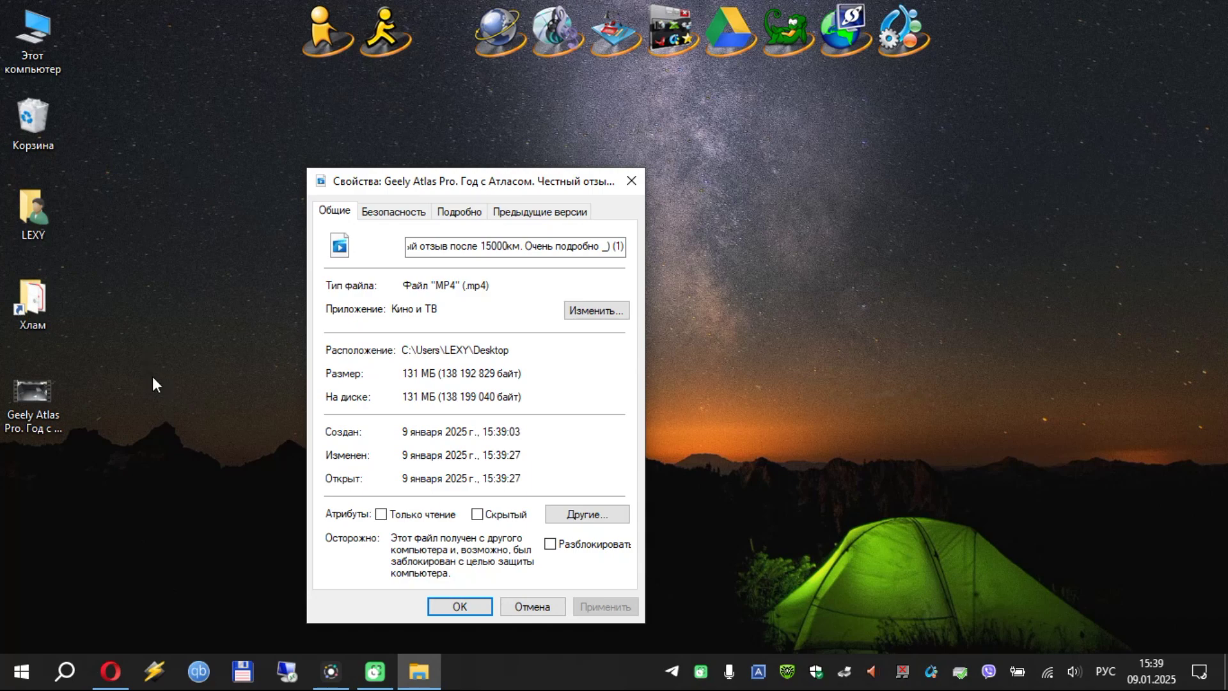
Play the downloaded video briefly, close the player and check the file's size in its properties
{"action": "double_click", "coordinate": [31, 409]}
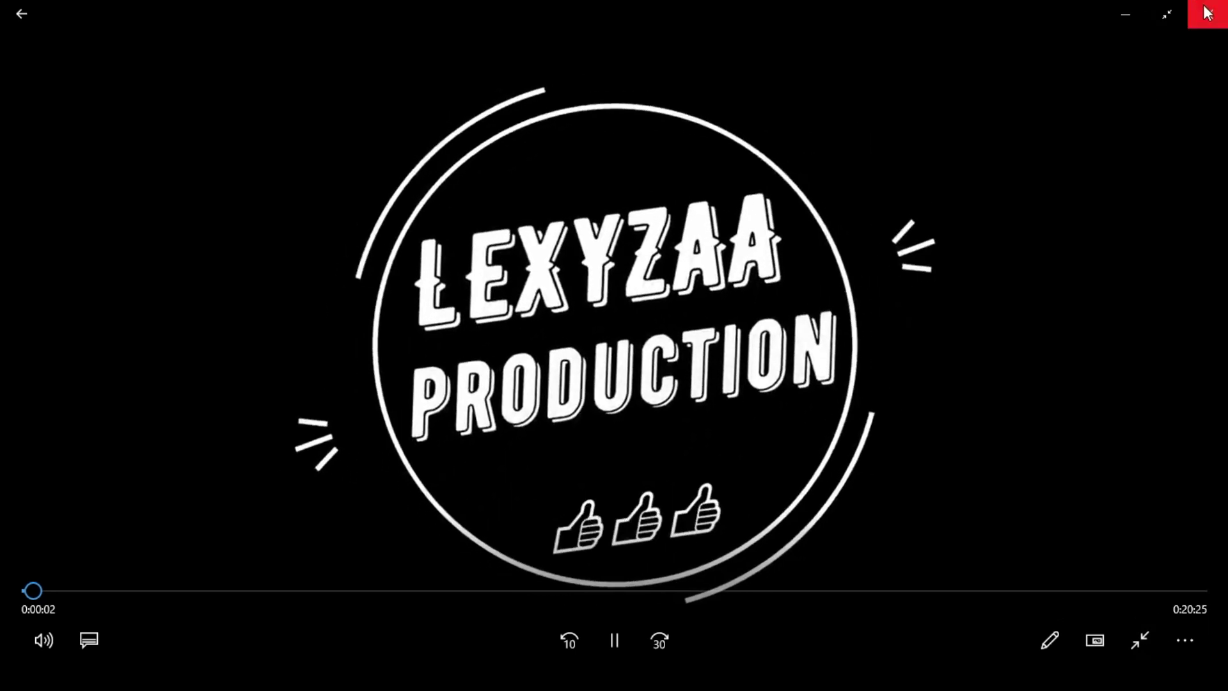
{"action": "left_click", "coordinate": [1205, 10]}
{"action": "left_click_drag", "start_coordinate": [403, 373], "coordinate": [420, 373]}
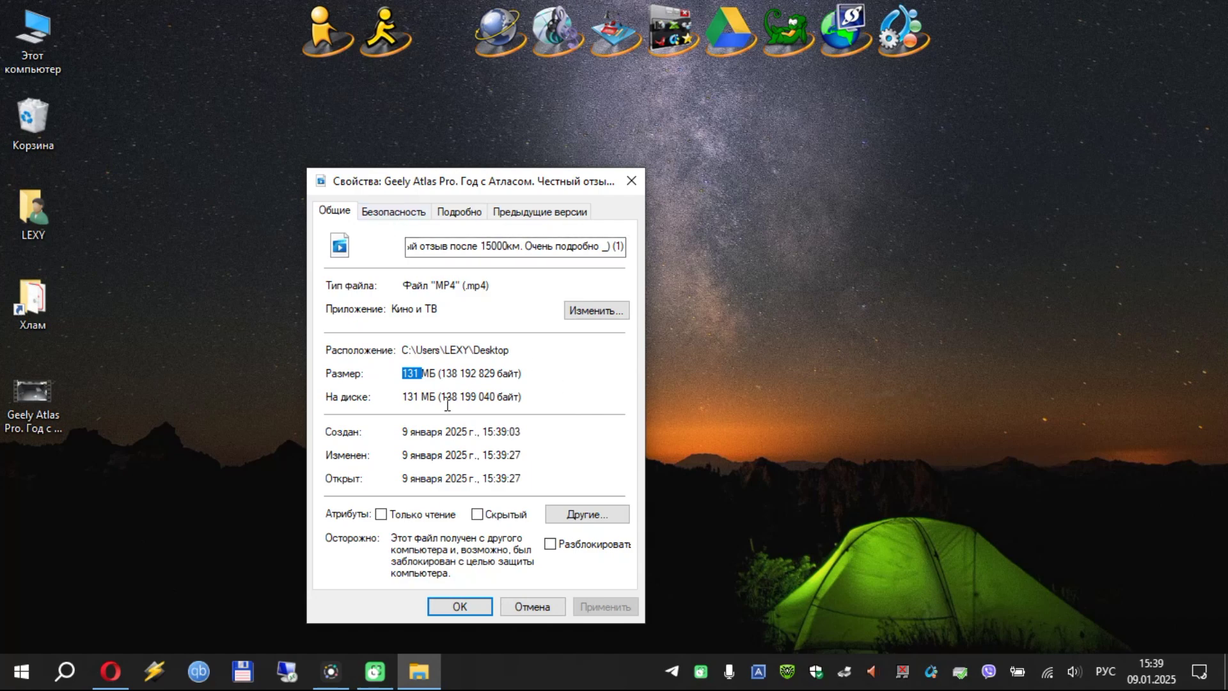
{"action": "left_click", "coordinate": [419, 400]}
Examine the video file's detailed properties for frame width, frame height, data rate and total bitrate
{"action": "left_click", "coordinate": [464, 211]}
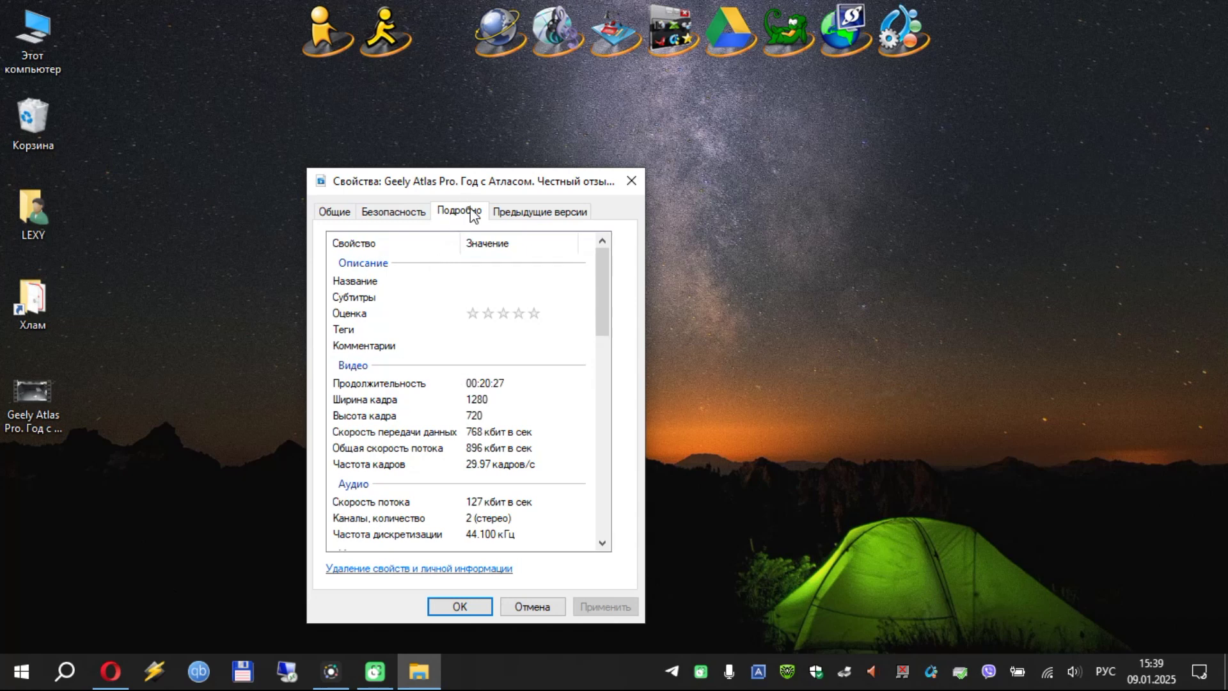
{"action": "left_click", "coordinate": [468, 402]}
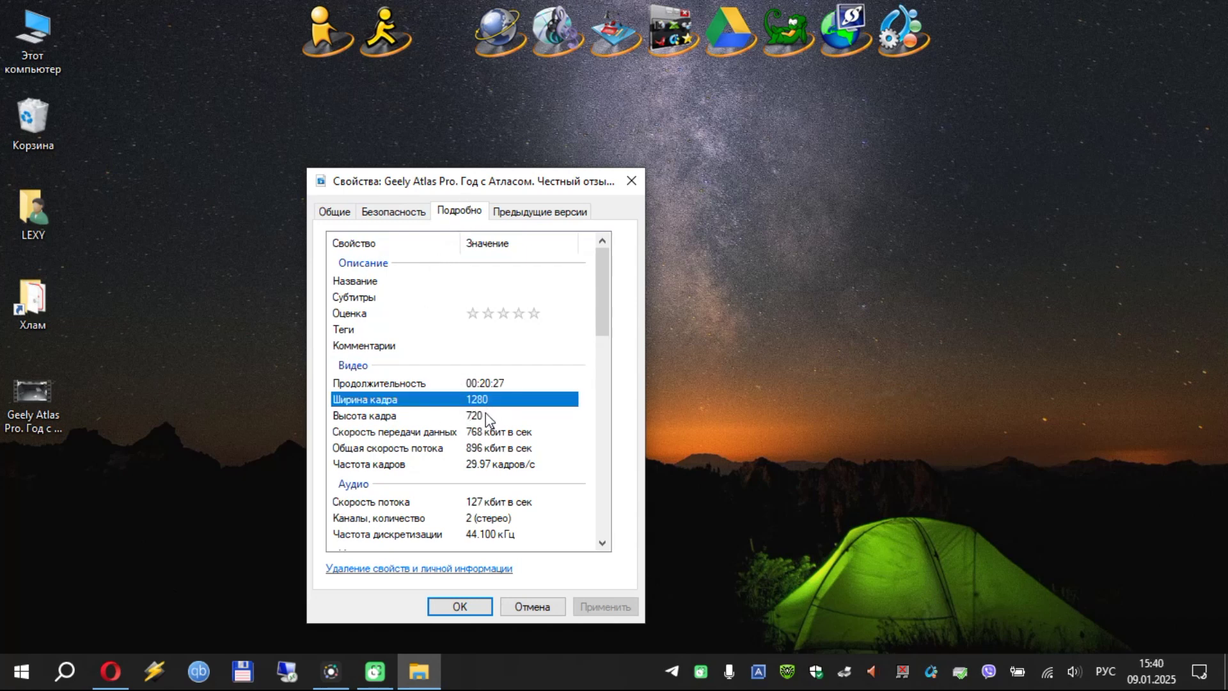
{"action": "left_click", "coordinate": [485, 415]}
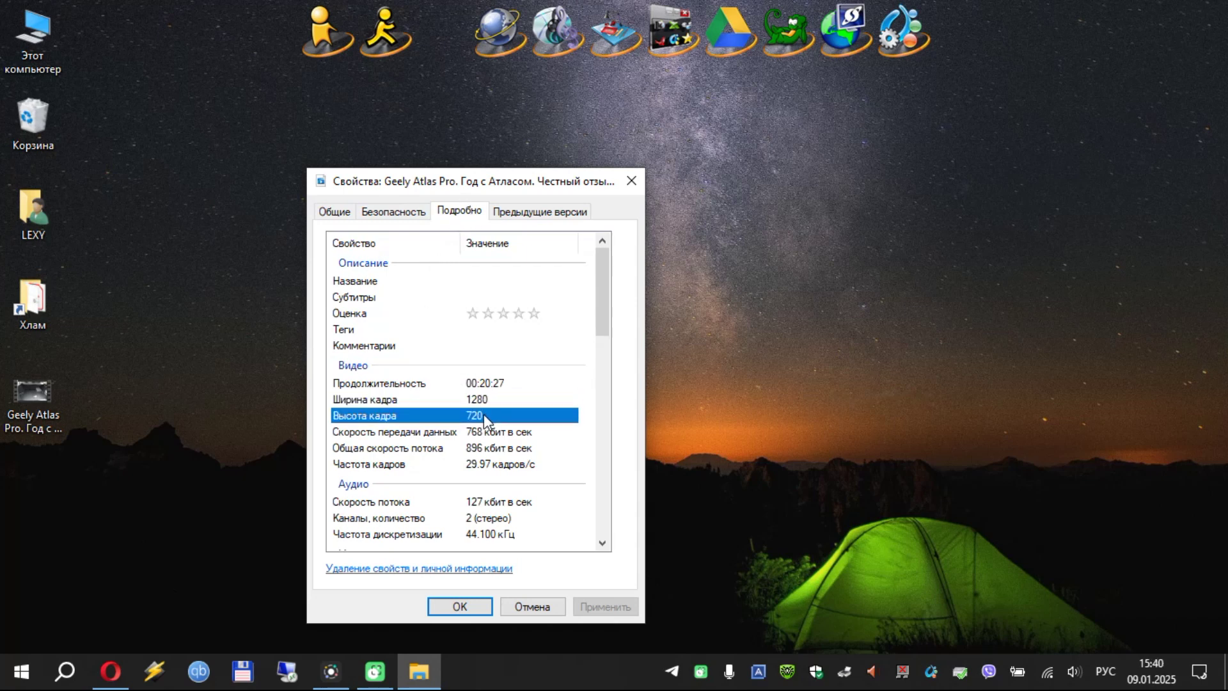
{"action": "left_click", "coordinate": [510, 447]}
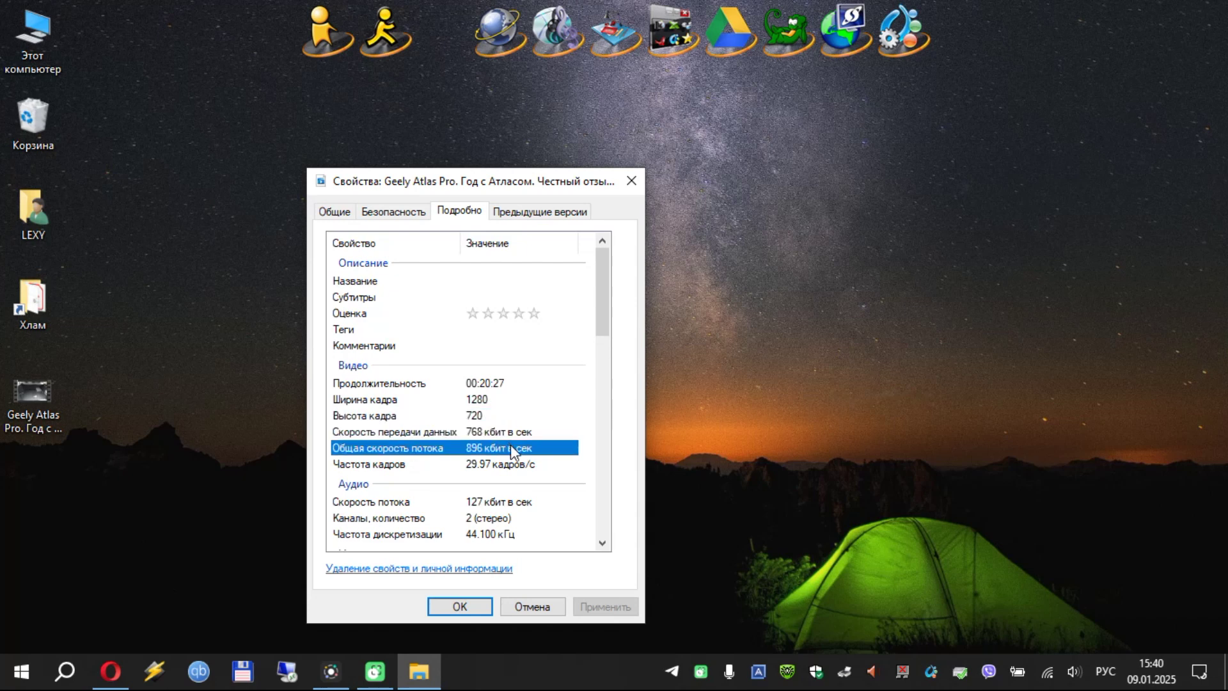
{"action": "left_click", "coordinate": [499, 431]}
{"action": "left_click", "coordinate": [511, 448]}
{"action": "left_click", "coordinate": [344, 211]}
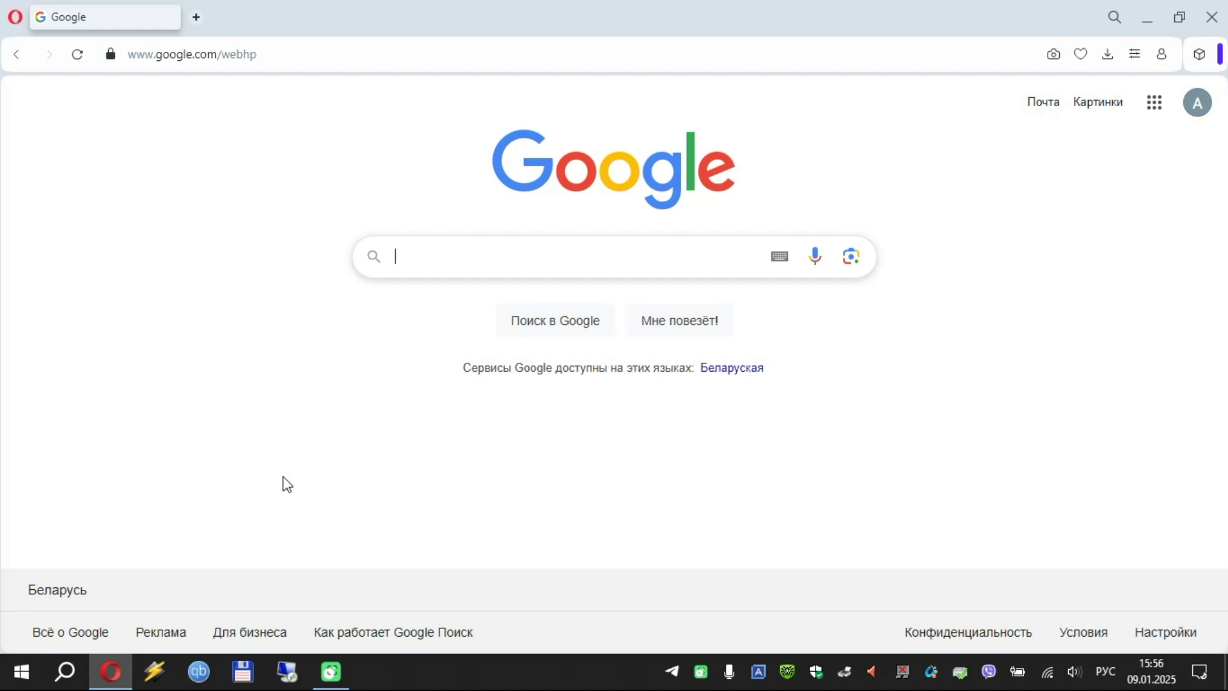
Search Google for "гугл архиватор" in the Opera browser
{"action": "type", "text": "гугл "}
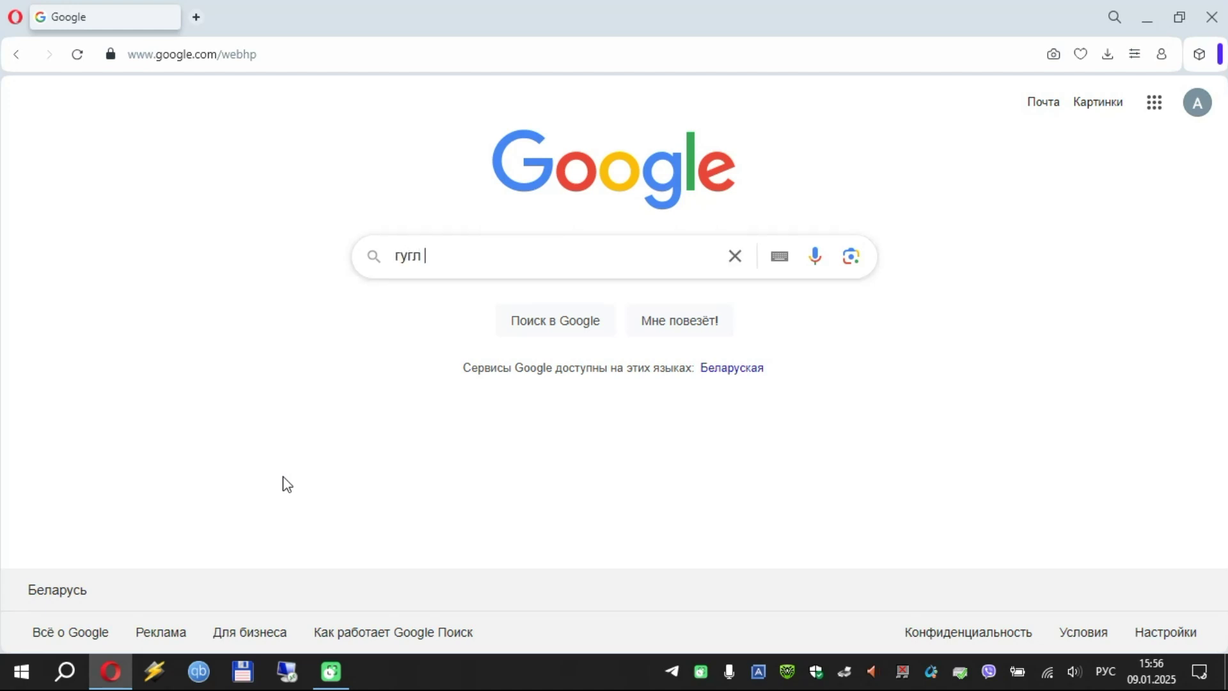
{"action": "type", "text": "ар"}
{"action": "type", "text": "хиватор"}
{"action": "key", "text": "Return"}
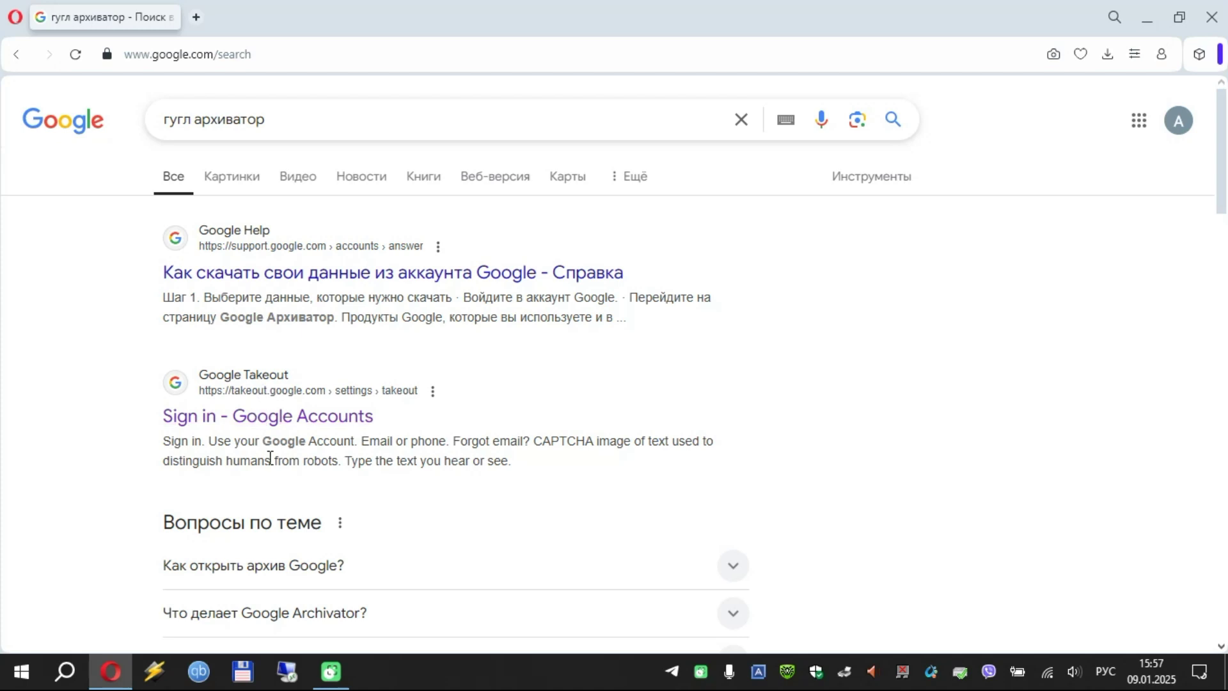
Open the Google Takeout search result and switch to the other channel's account
{"action": "left_click", "coordinate": [338, 418]}
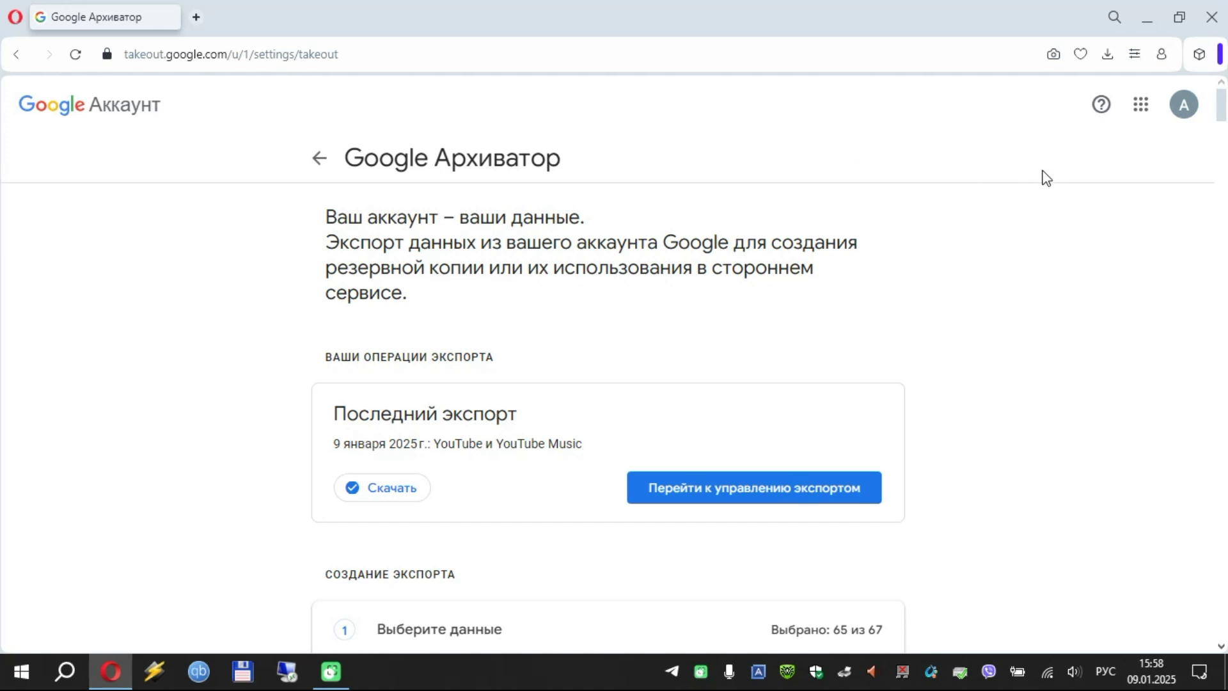
{"action": "left_click", "coordinate": [1184, 106]}
{"action": "left_click", "coordinate": [956, 511]}
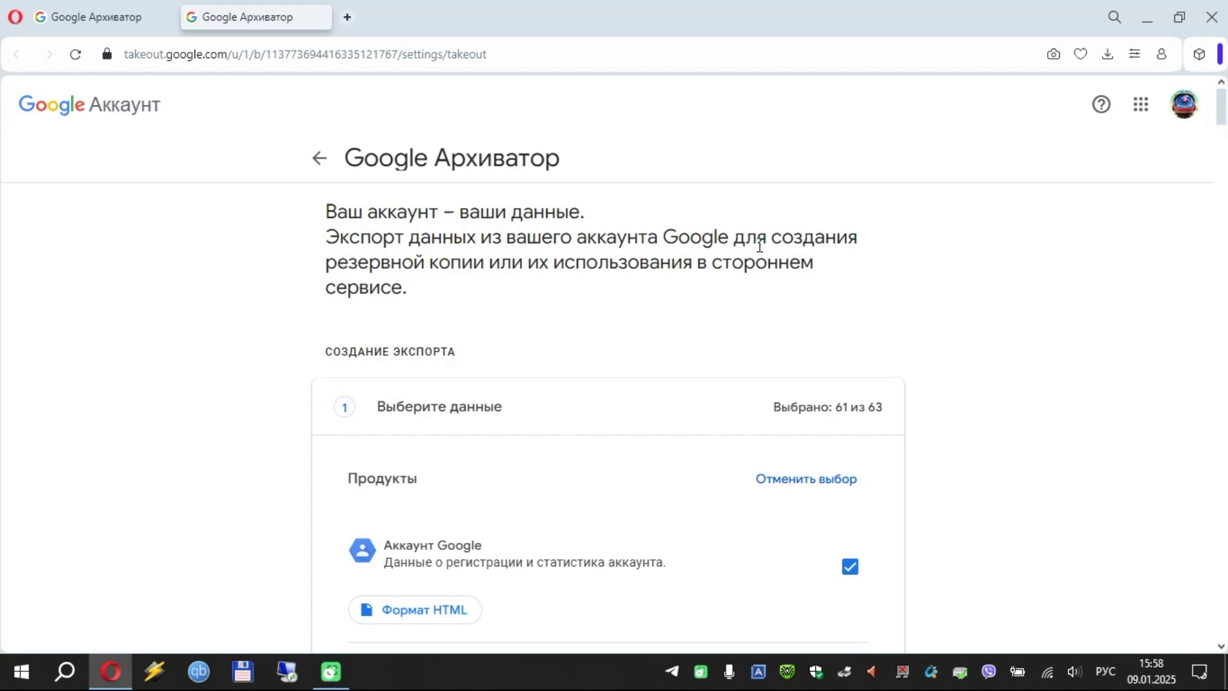
Examine the list of Google products available for export in the data selection section
{"action": "scroll", "coordinate": [761, 258], "scroll_direction": "down", "scroll_amount": 2}
{"action": "scroll", "coordinate": [967, 390], "scroll_direction": "down", "scroll_amount": 10}
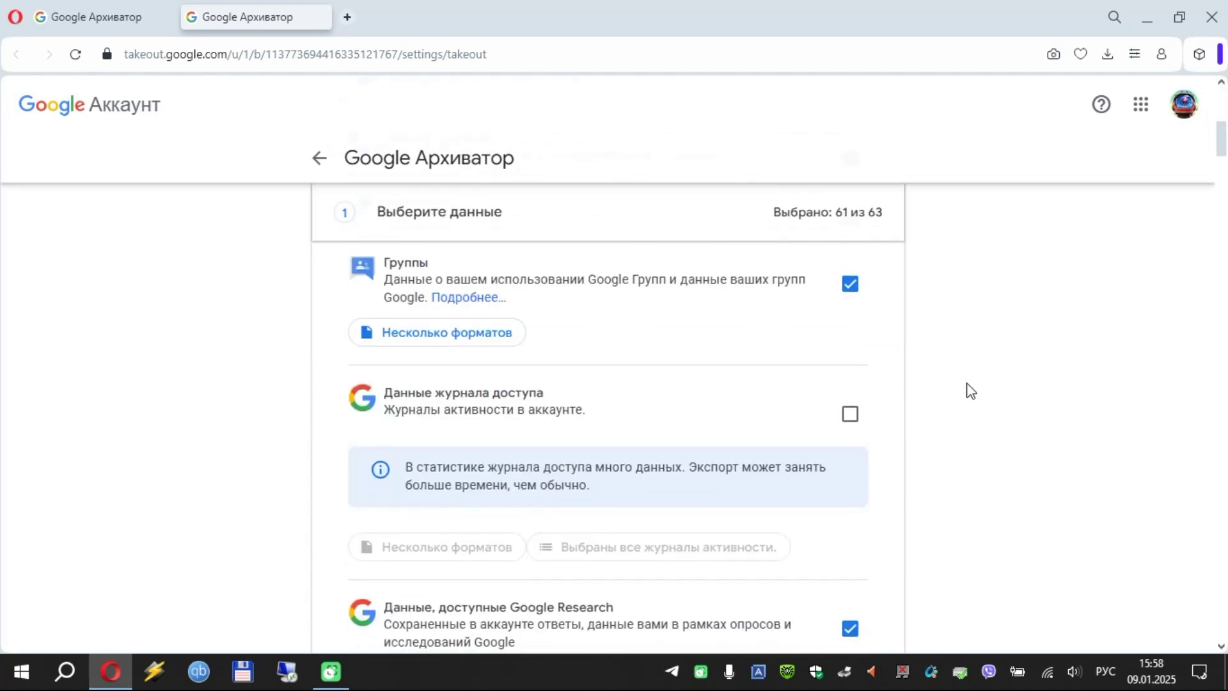
{"action": "scroll", "coordinate": [971, 389], "scroll_direction": "up", "scroll_amount": 12}
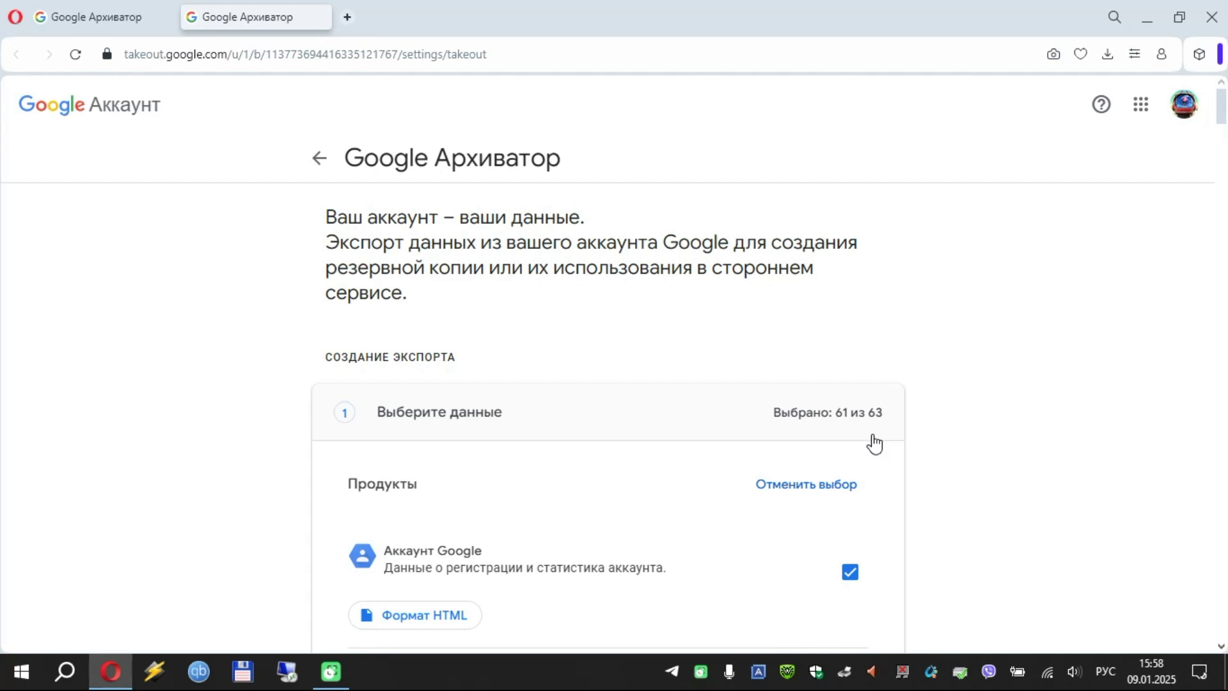
{"action": "scroll", "coordinate": [872, 439], "scroll_direction": "down", "scroll_amount": 1}
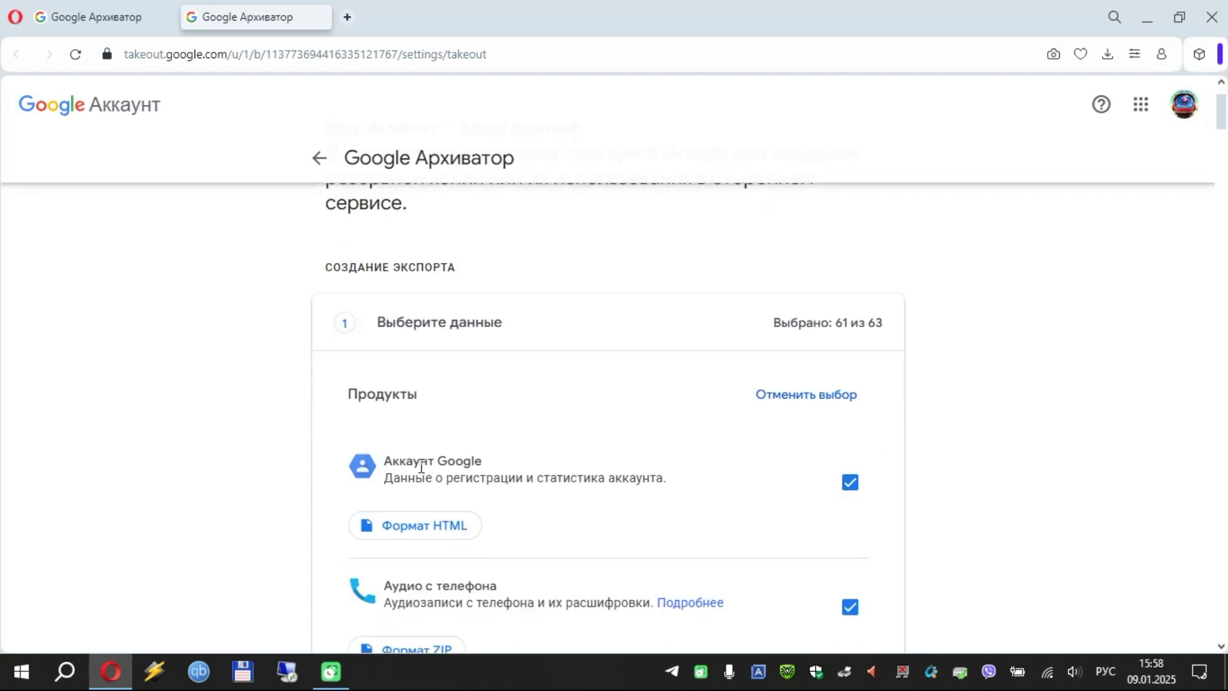
{"action": "scroll", "coordinate": [625, 472], "scroll_direction": "down", "scroll_amount": 2}
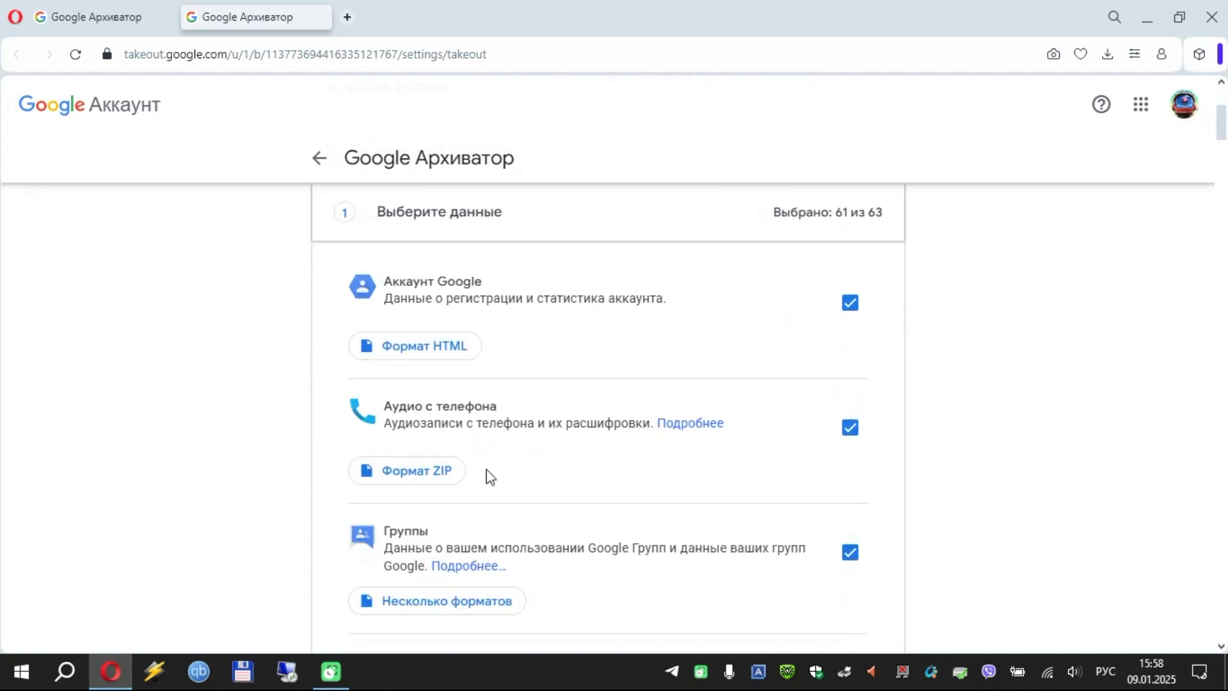
{"action": "scroll", "coordinate": [562, 416], "scroll_direction": "down", "scroll_amount": 2}
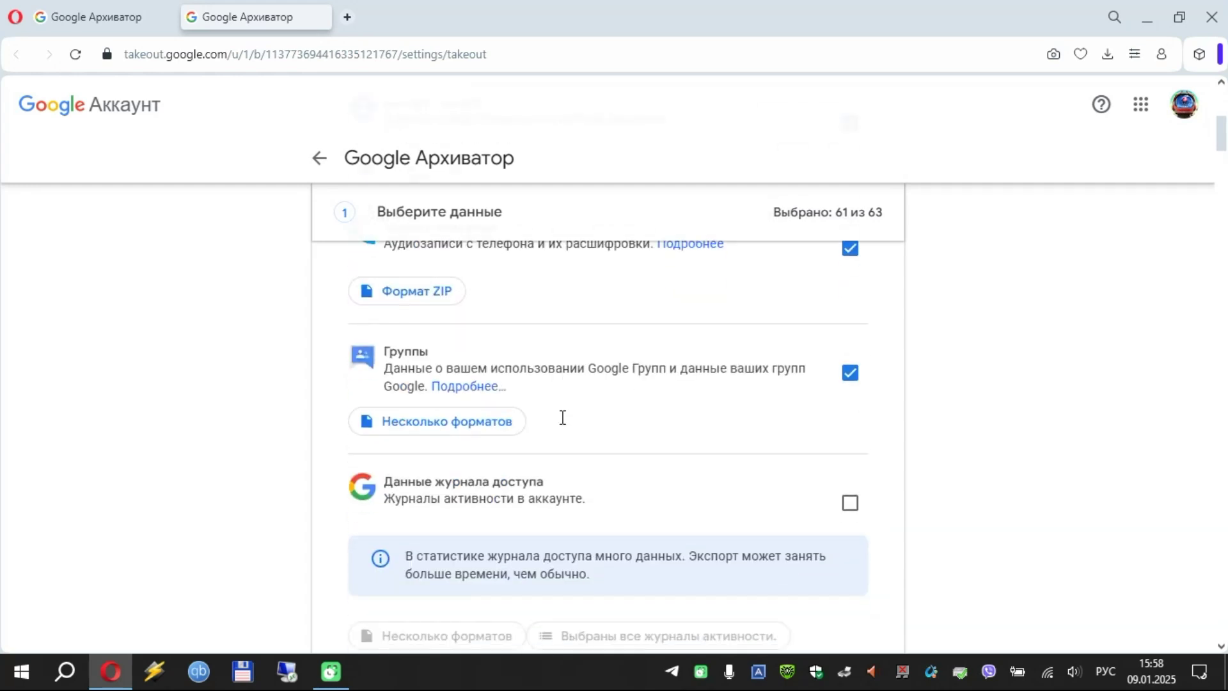
{"action": "scroll", "coordinate": [623, 422], "scroll_direction": "down", "scroll_amount": 3}
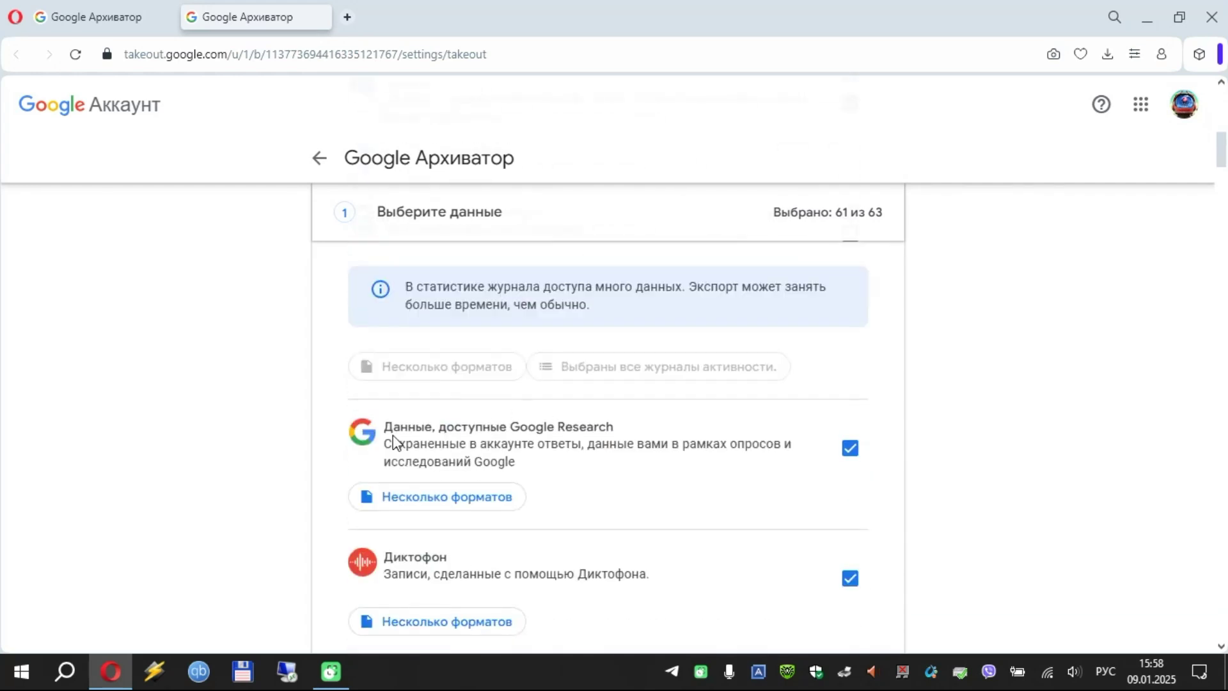
{"action": "scroll", "coordinate": [397, 443], "scroll_direction": "down", "scroll_amount": 8}
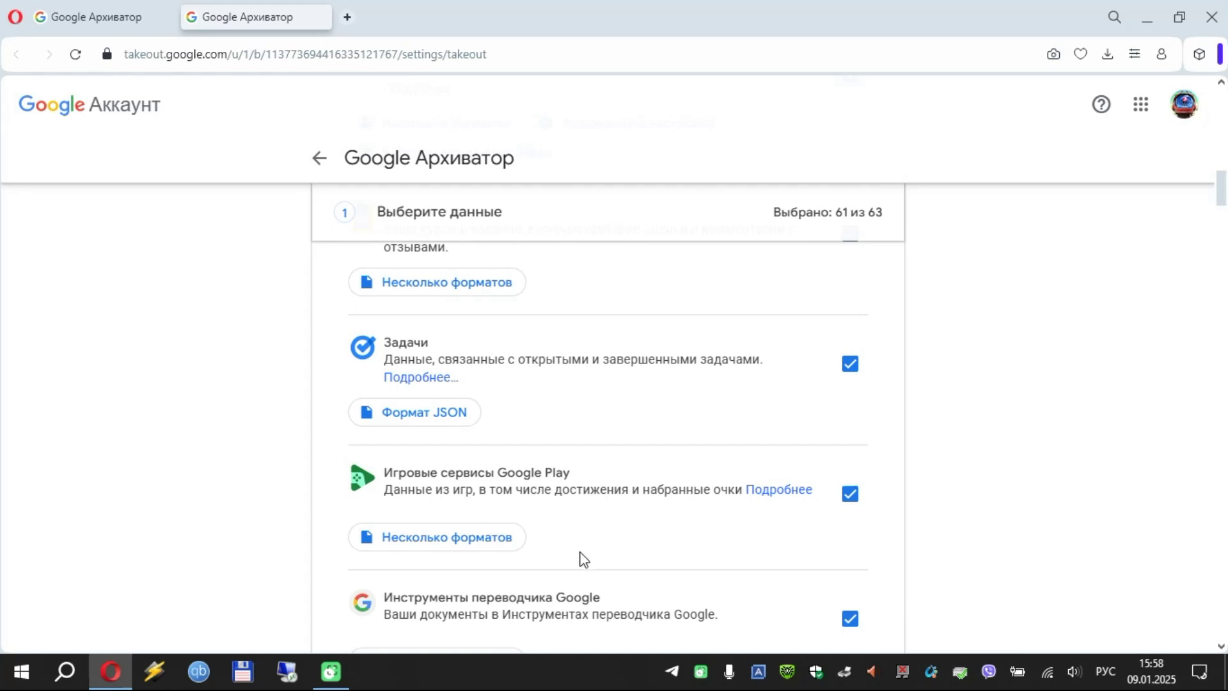
{"action": "scroll", "coordinate": [942, 481], "scroll_direction": "down", "scroll_amount": 5}
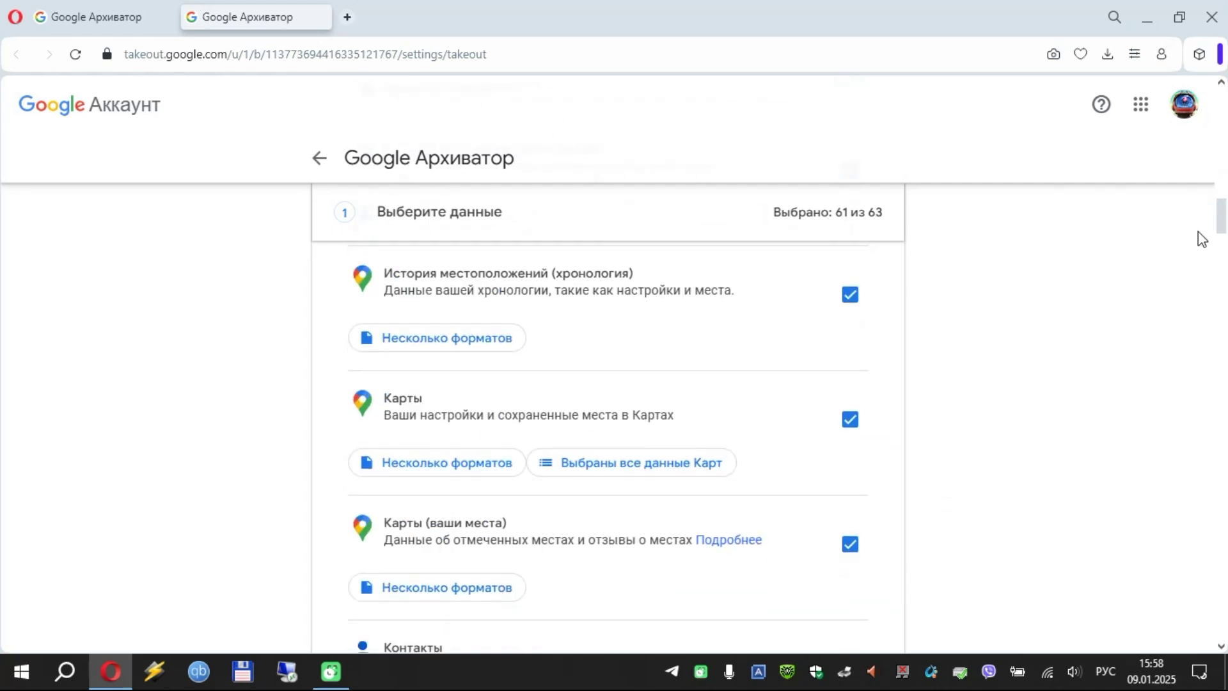
{"action": "left_click_drag", "start_coordinate": [1218, 225], "coordinate": [1220, 117]}
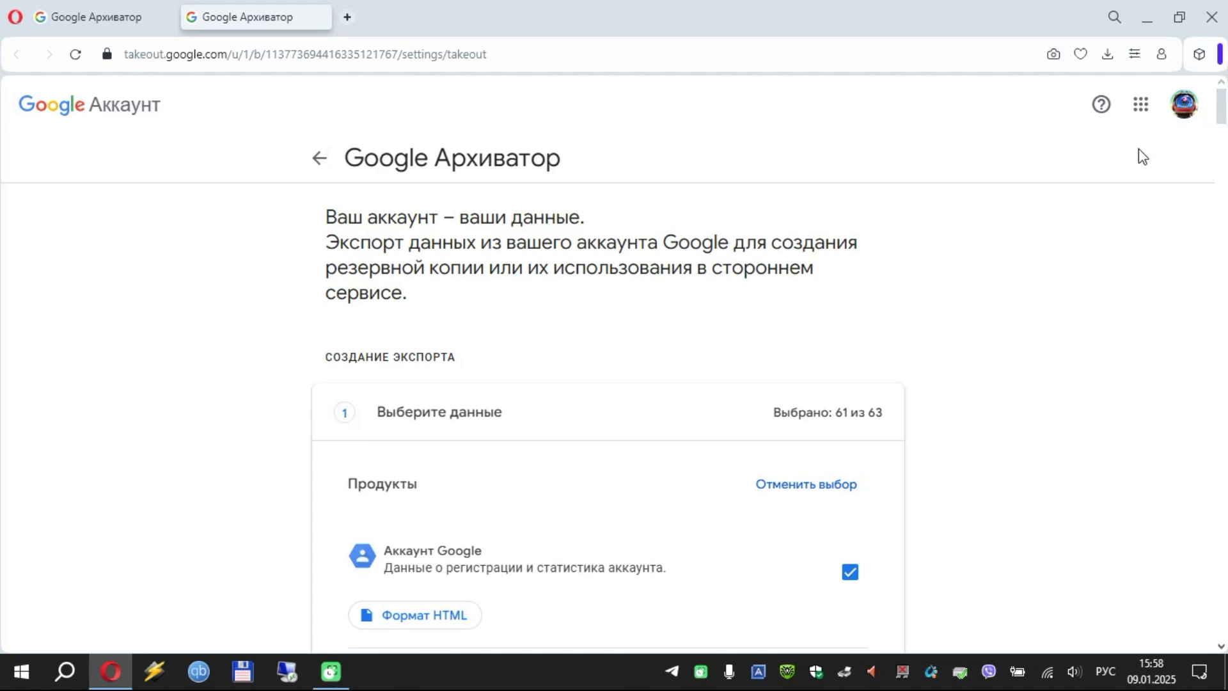
Deselect all Google products for the export and include only YouTube и YouTube Music
{"action": "left_click", "coordinate": [793, 497]}
{"action": "left_click_drag", "start_coordinate": [1222, 117], "coordinate": [1195, 641]}
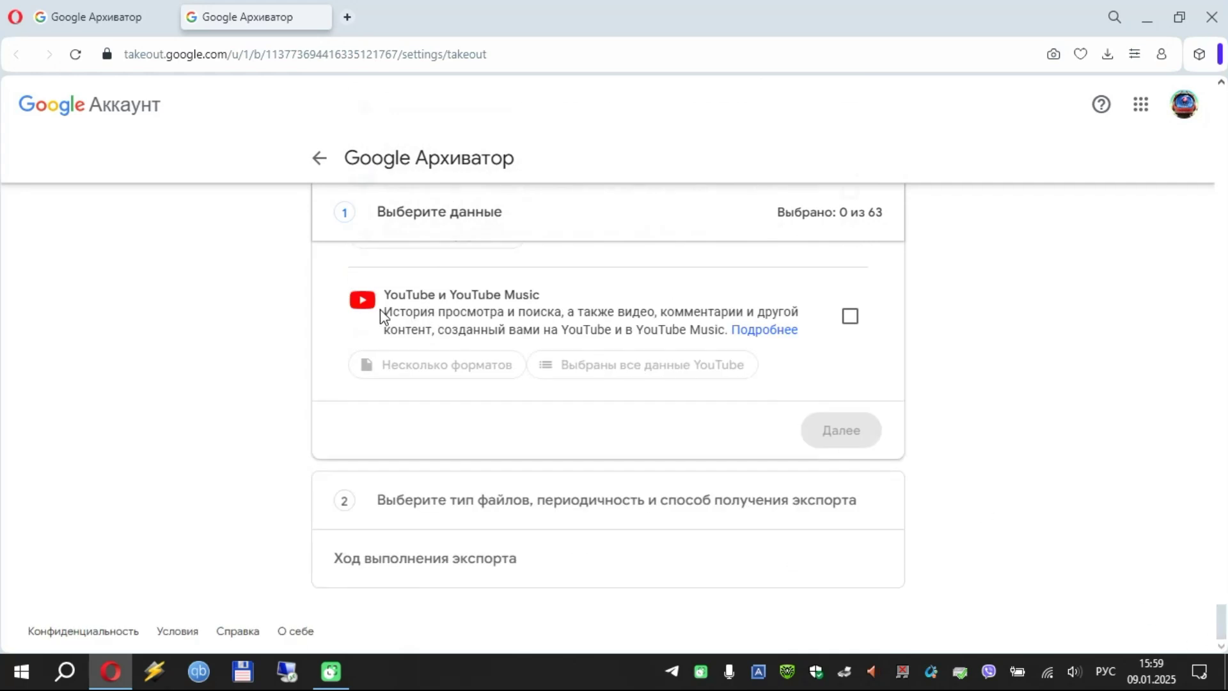
{"action": "left_click", "coordinate": [848, 323]}
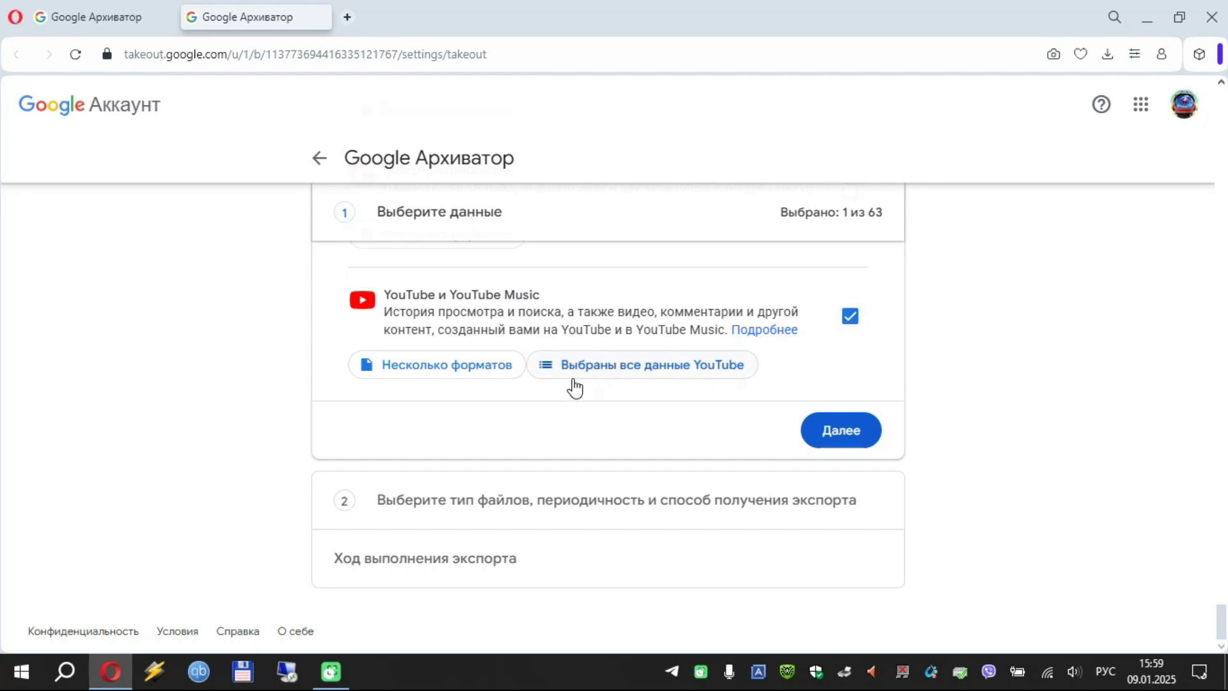
Limit the exported YouTube data to Метаданные видео and видео, and confirm the selection
{"action": "left_click", "coordinate": [666, 381]}
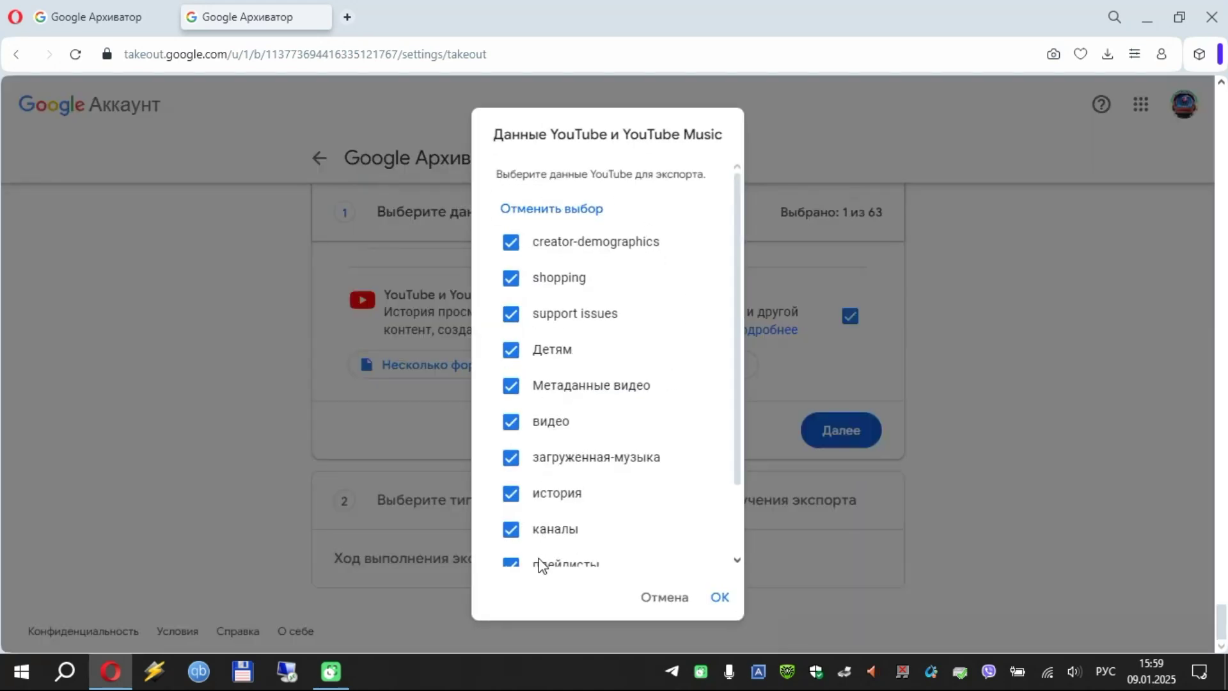
{"action": "scroll", "coordinate": [534, 448], "scroll_direction": "down", "scroll_amount": 2}
{"action": "scroll", "coordinate": [550, 459], "scroll_direction": "up", "scroll_amount": 2}
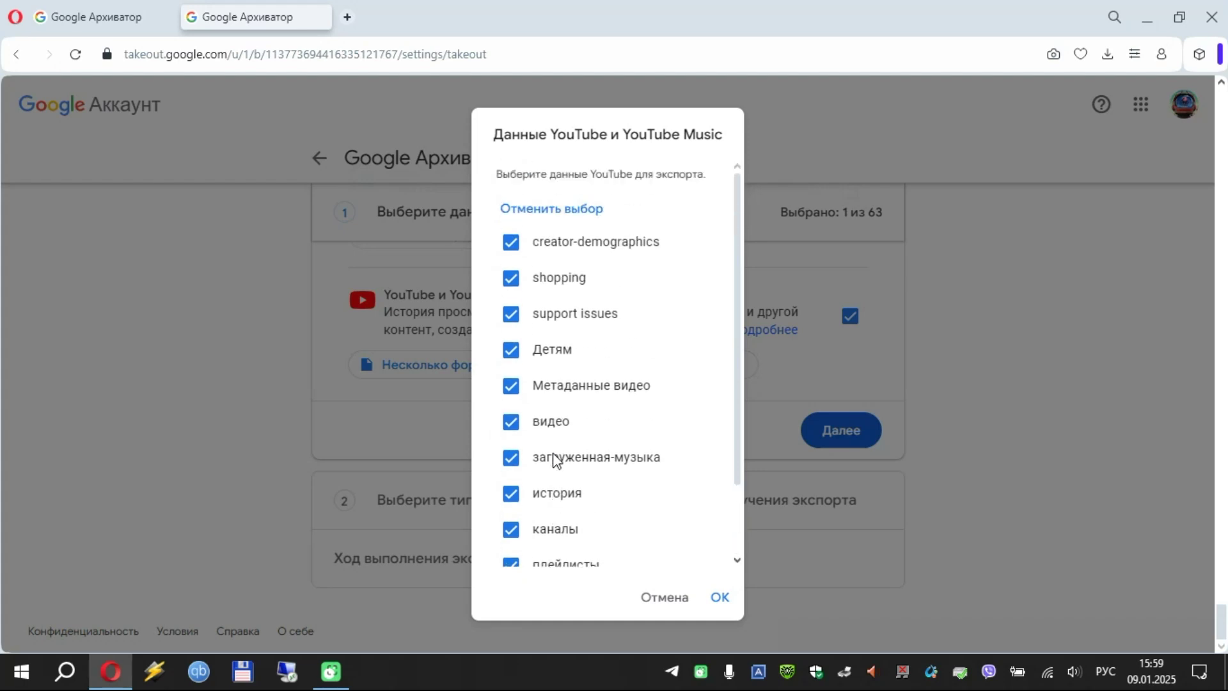
{"action": "left_click", "coordinate": [539, 216]}
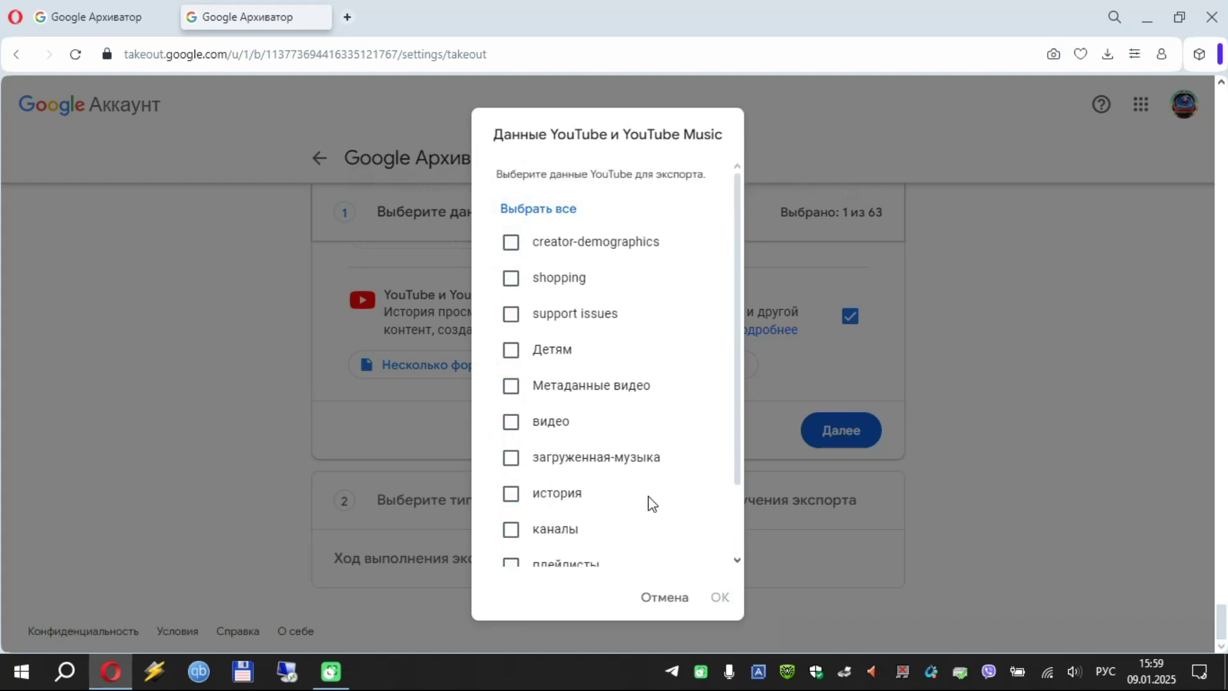
{"action": "left_click", "coordinate": [555, 427]}
{"action": "left_click", "coordinate": [559, 389]}
{"action": "scroll", "coordinate": [667, 391], "scroll_direction": "down", "scroll_amount": 2}
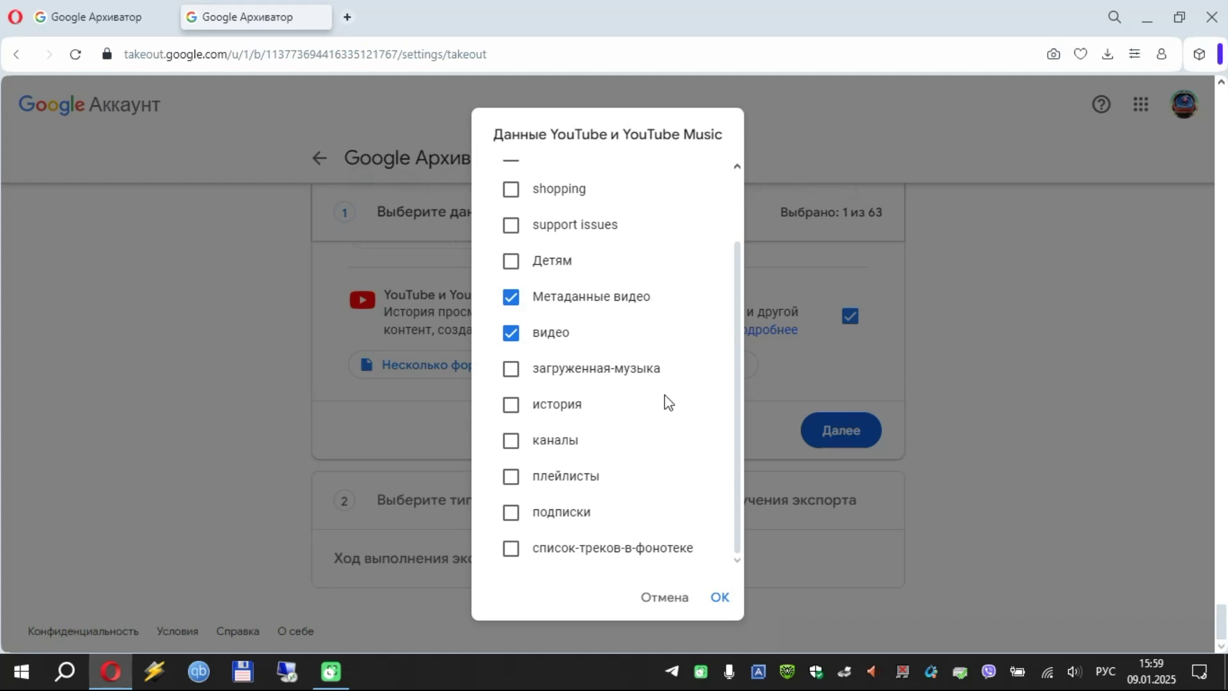
{"action": "left_click", "coordinate": [720, 599]}
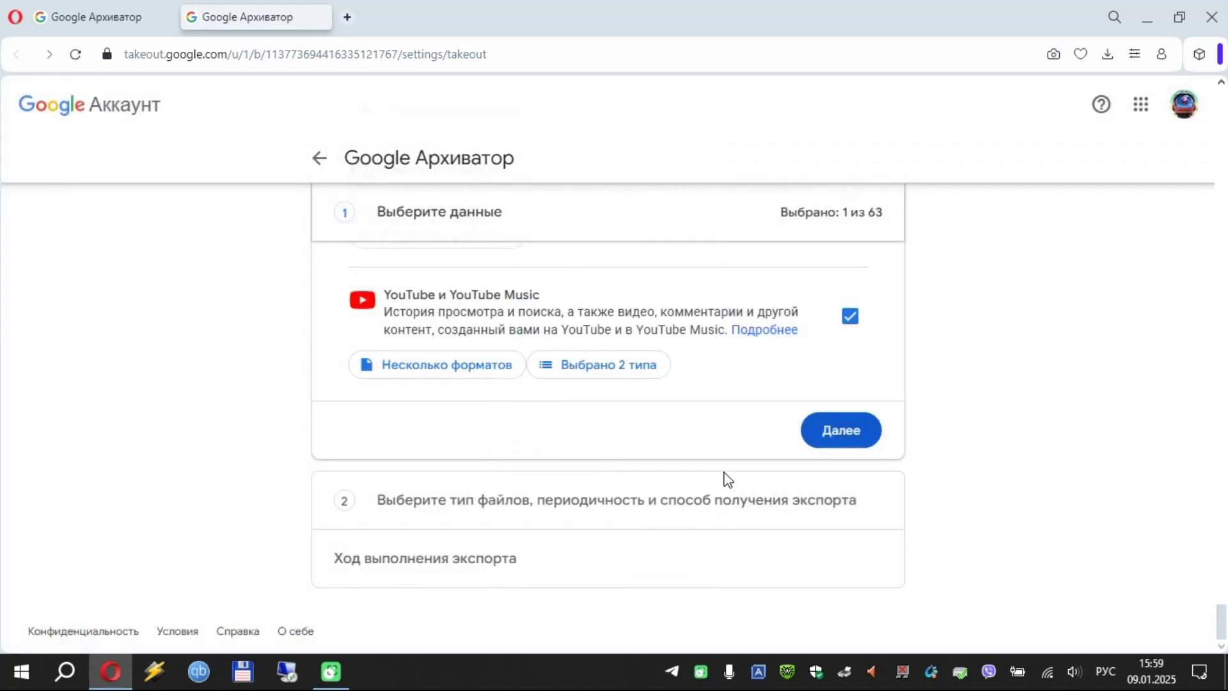
Proceed to the export's delivery settings and choose По ссылке as the way to receive the files
{"action": "left_click", "coordinate": [841, 431]}
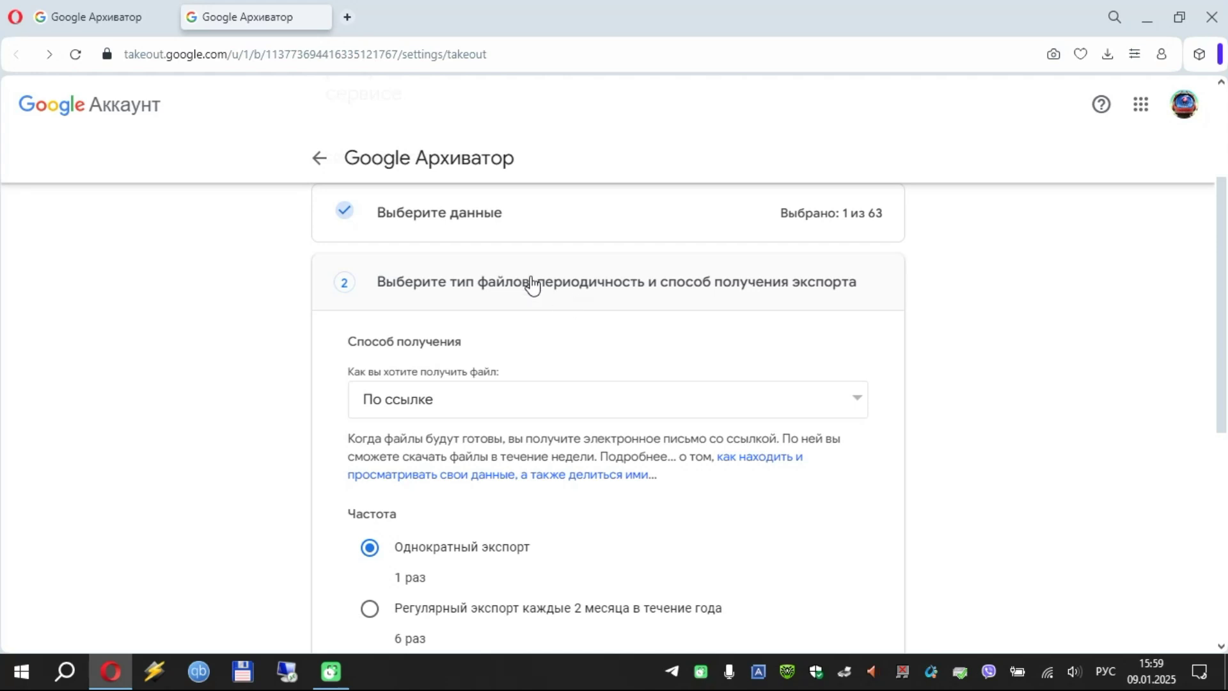
{"action": "left_click", "coordinate": [480, 399]}
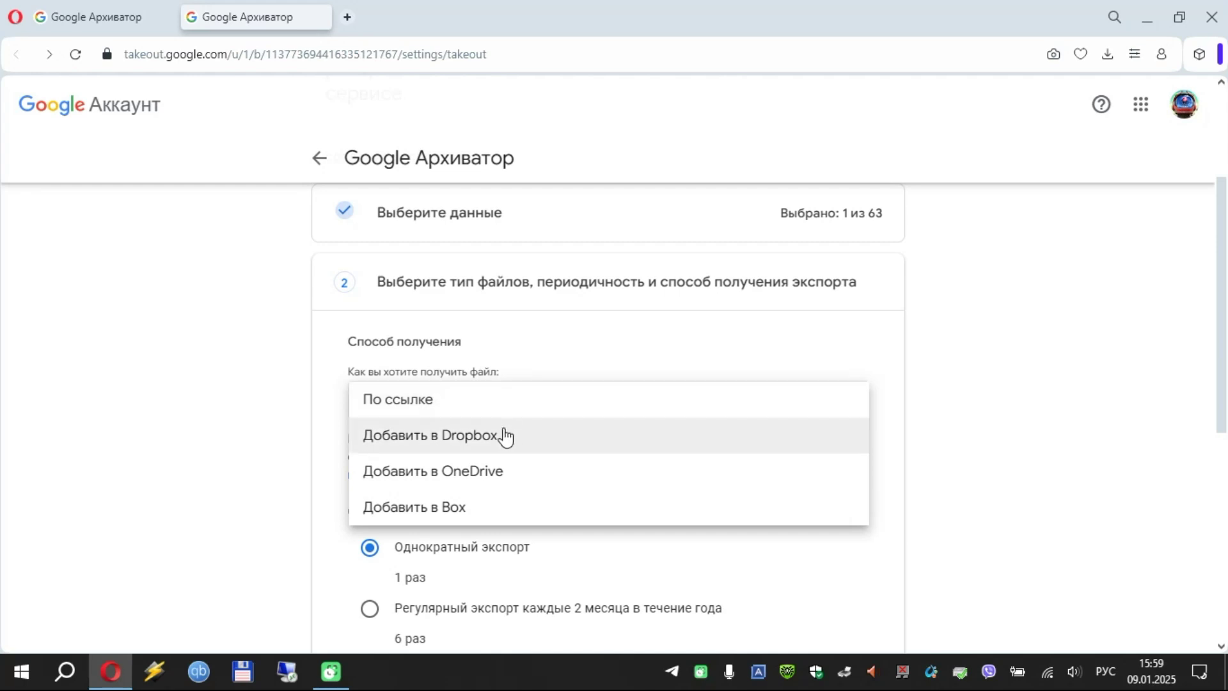
{"action": "left_click", "coordinate": [435, 403]}
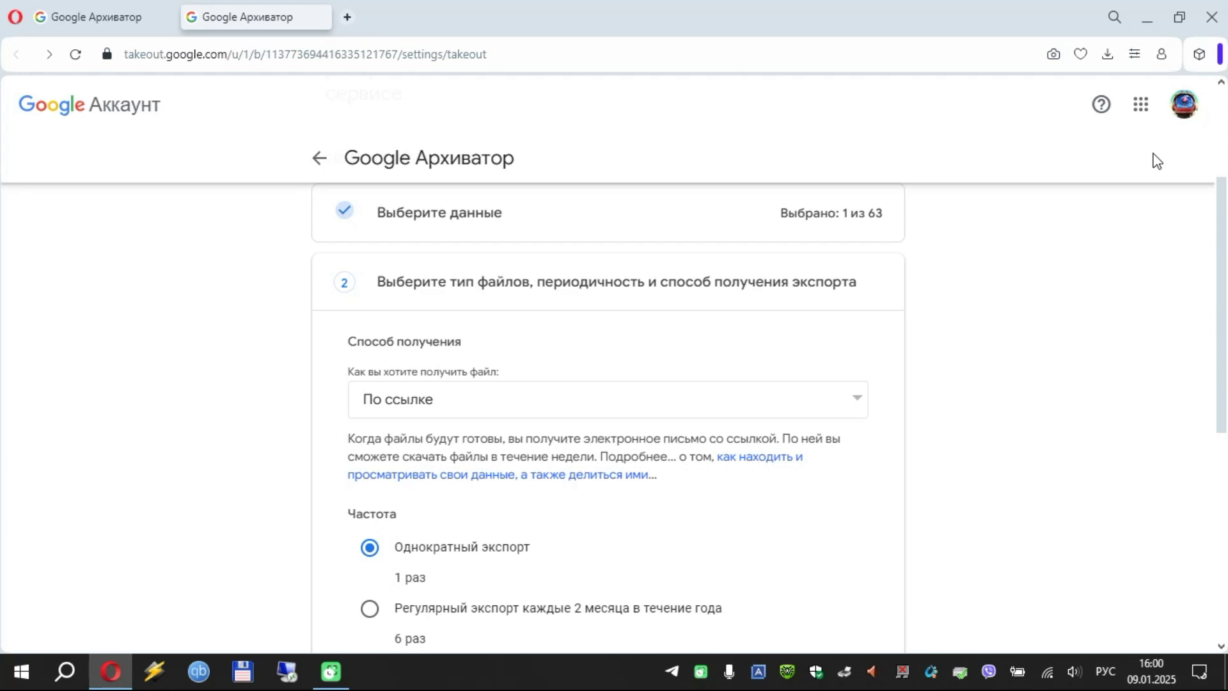
Choose ZIP as the file type for the export archives
{"action": "scroll", "coordinate": [615, 399], "scroll_direction": "down", "scroll_amount": 3}
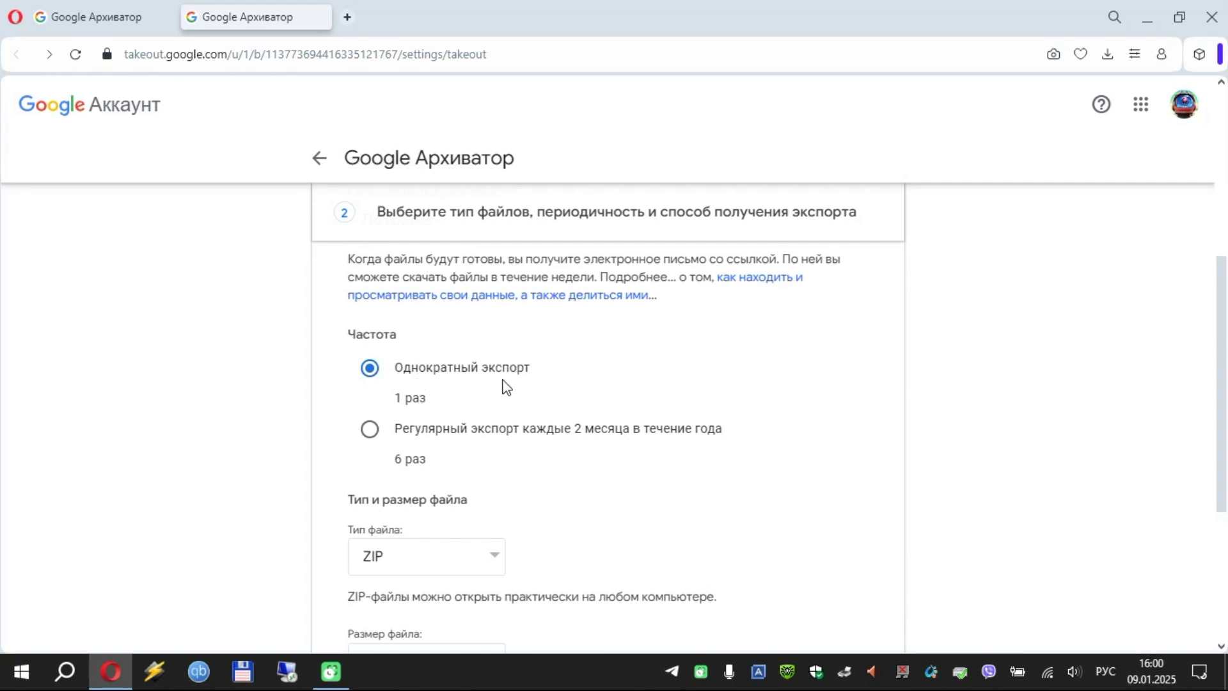
{"action": "scroll", "coordinate": [529, 425], "scroll_direction": "down", "scroll_amount": 2}
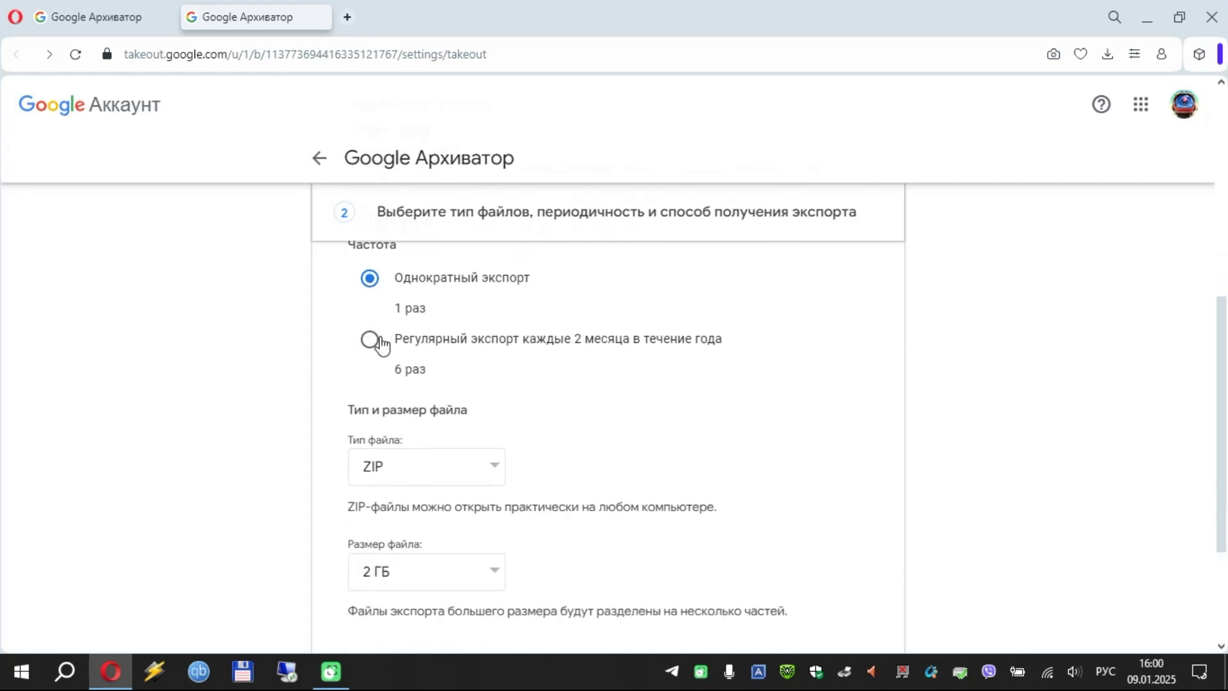
{"action": "left_click", "coordinate": [493, 469]}
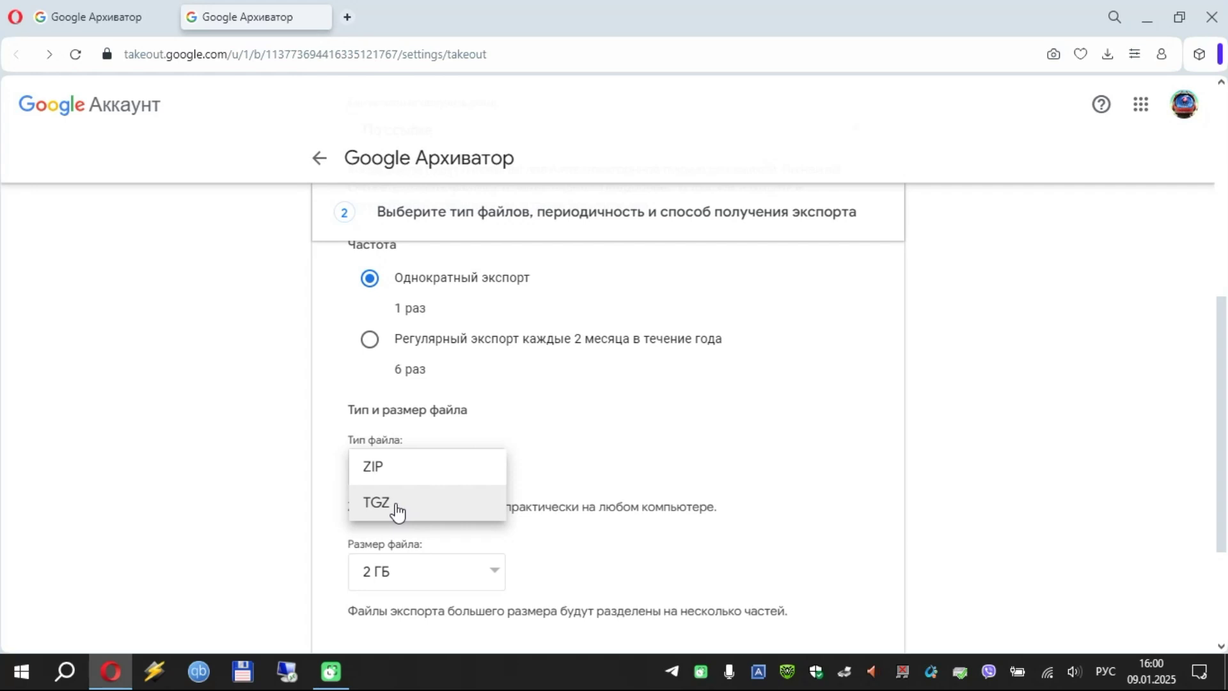
{"action": "left_click", "coordinate": [403, 470]}
{"action": "scroll", "coordinate": [580, 468], "scroll_direction": "down", "scroll_amount": 2}
{"action": "scroll", "coordinate": [580, 469], "scroll_direction": "down", "scroll_amount": 1}
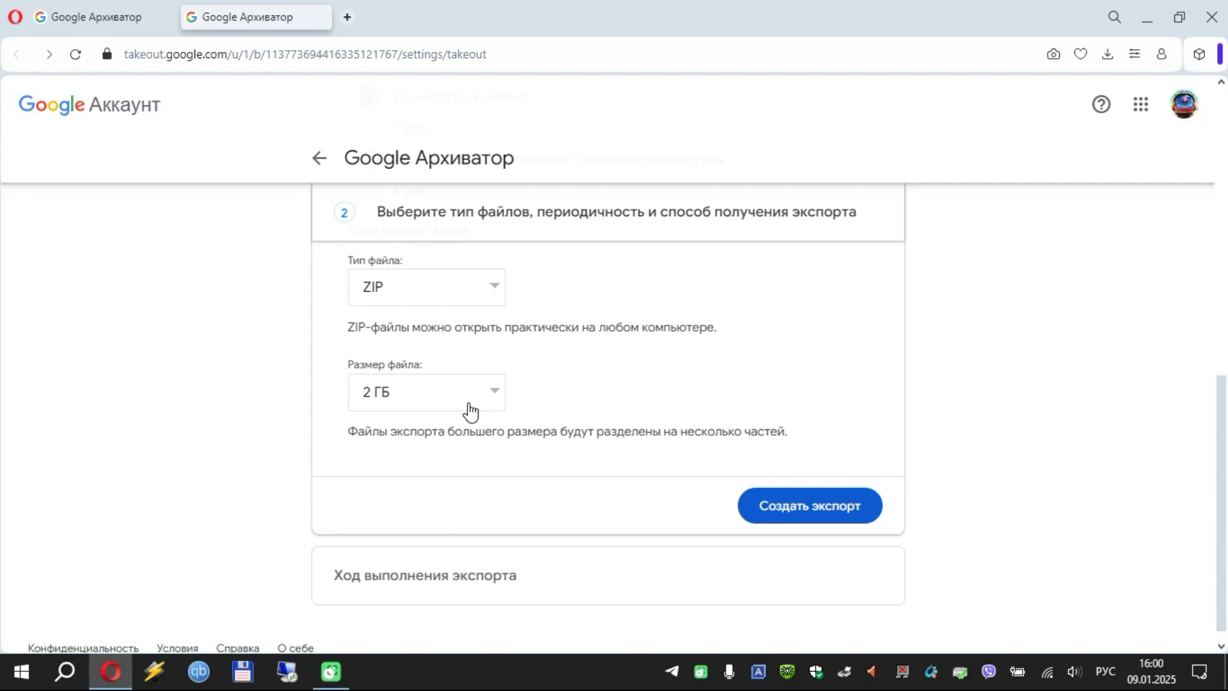
Set the maximum archive size to 10 ГБ and create the export
{"action": "left_click", "coordinate": [468, 410]}
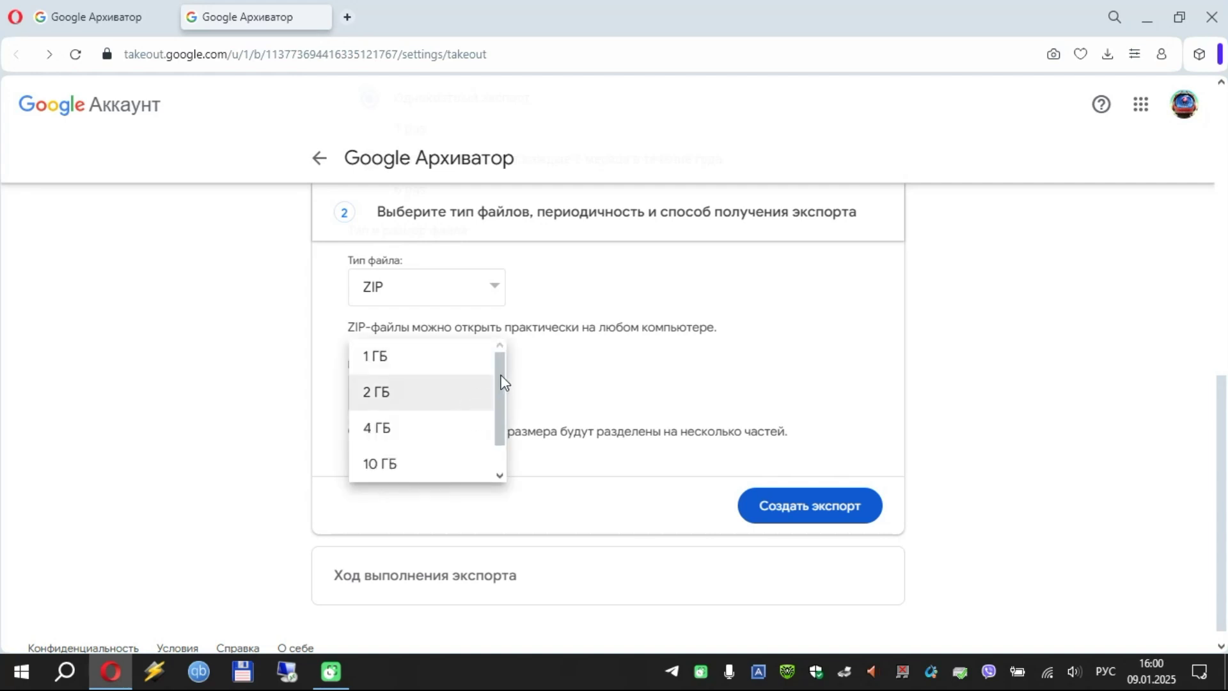
{"action": "scroll", "coordinate": [503, 393], "scroll_direction": "down", "scroll_amount": 1}
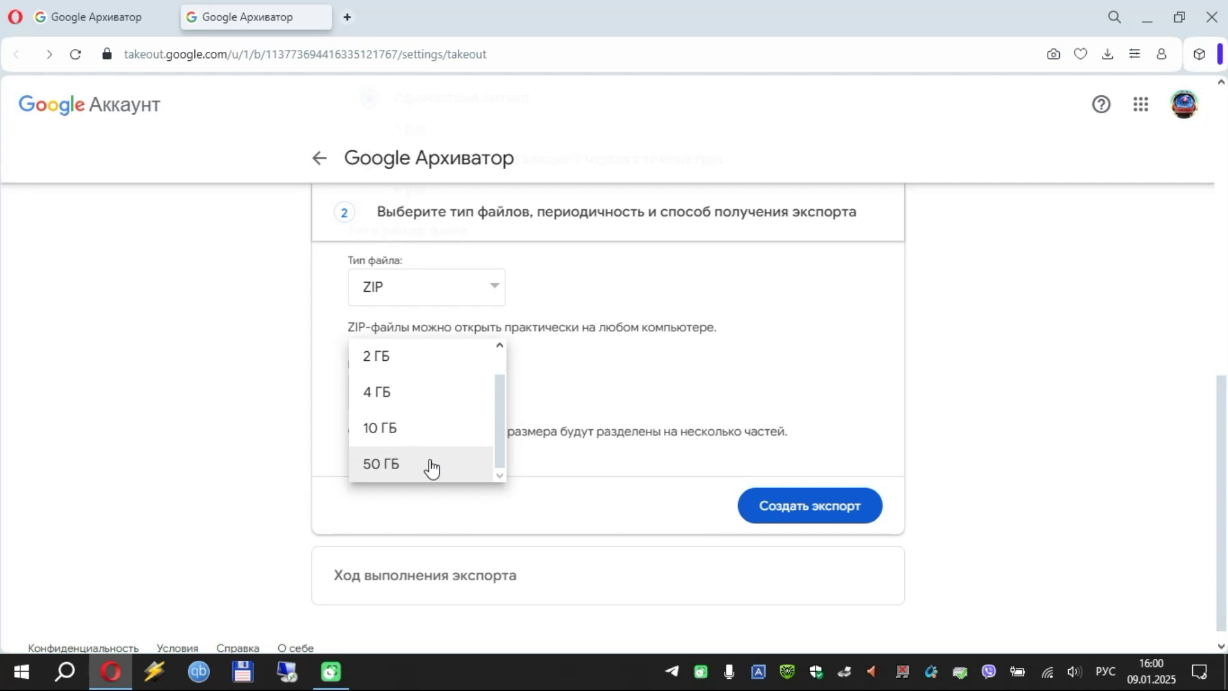
{"action": "left_click", "coordinate": [408, 438]}
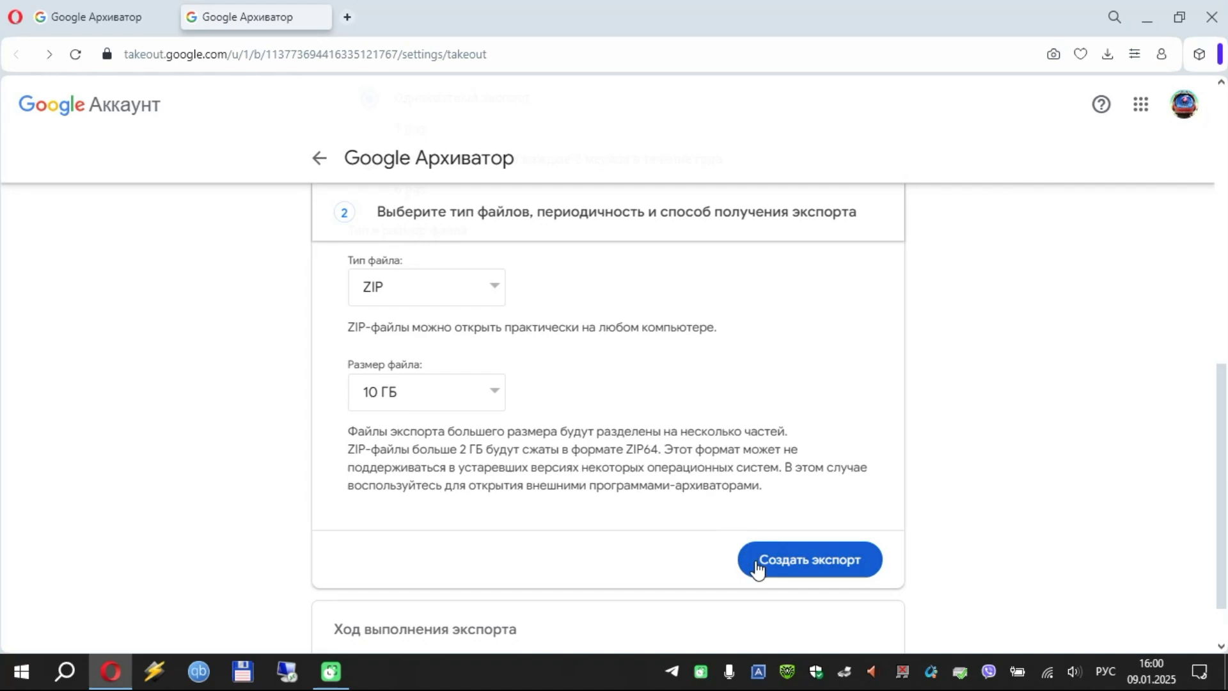
{"action": "left_click", "coordinate": [779, 573]}
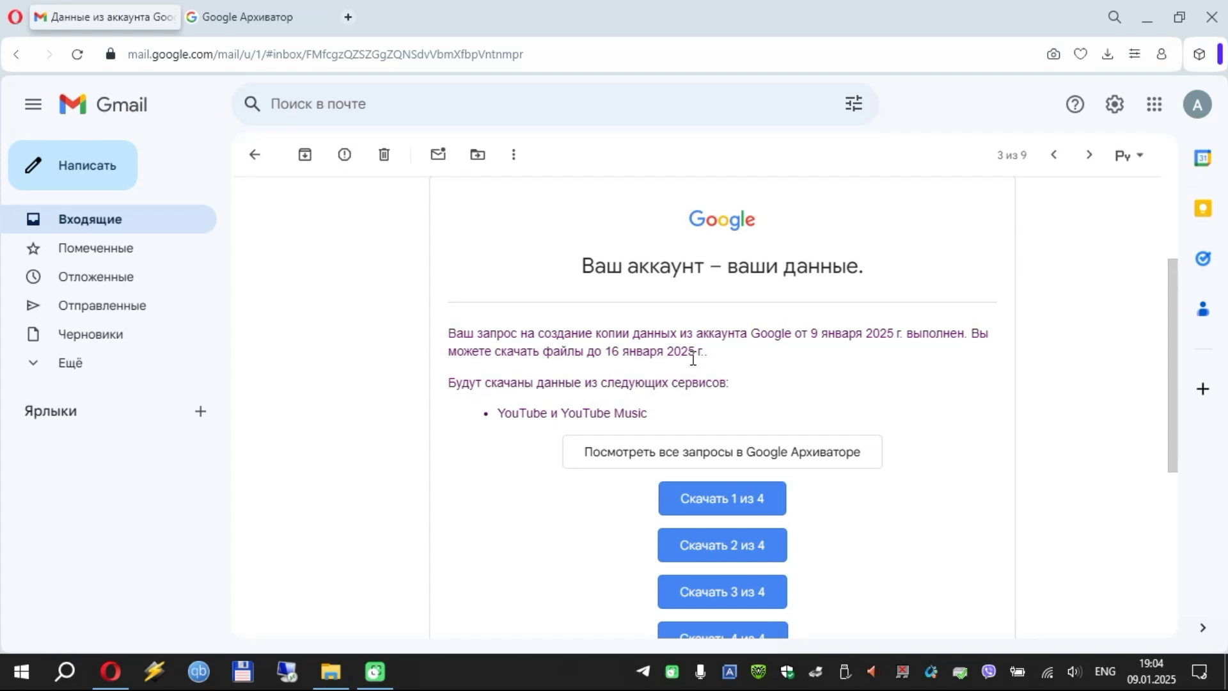
Review the download links in the Google export e-mail and show the latest export's files in Google Takeout
{"action": "scroll", "coordinate": [716, 380], "scroll_direction": "down", "scroll_amount": 1}
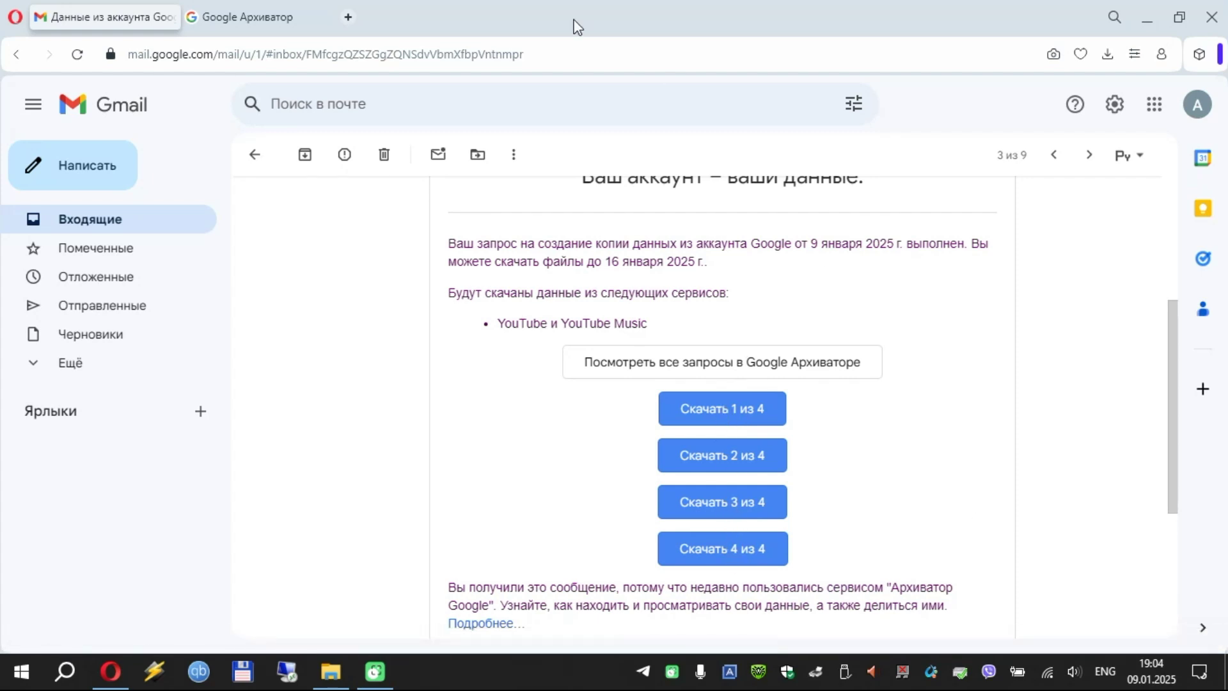
{"action": "left_click", "coordinate": [252, 18]}
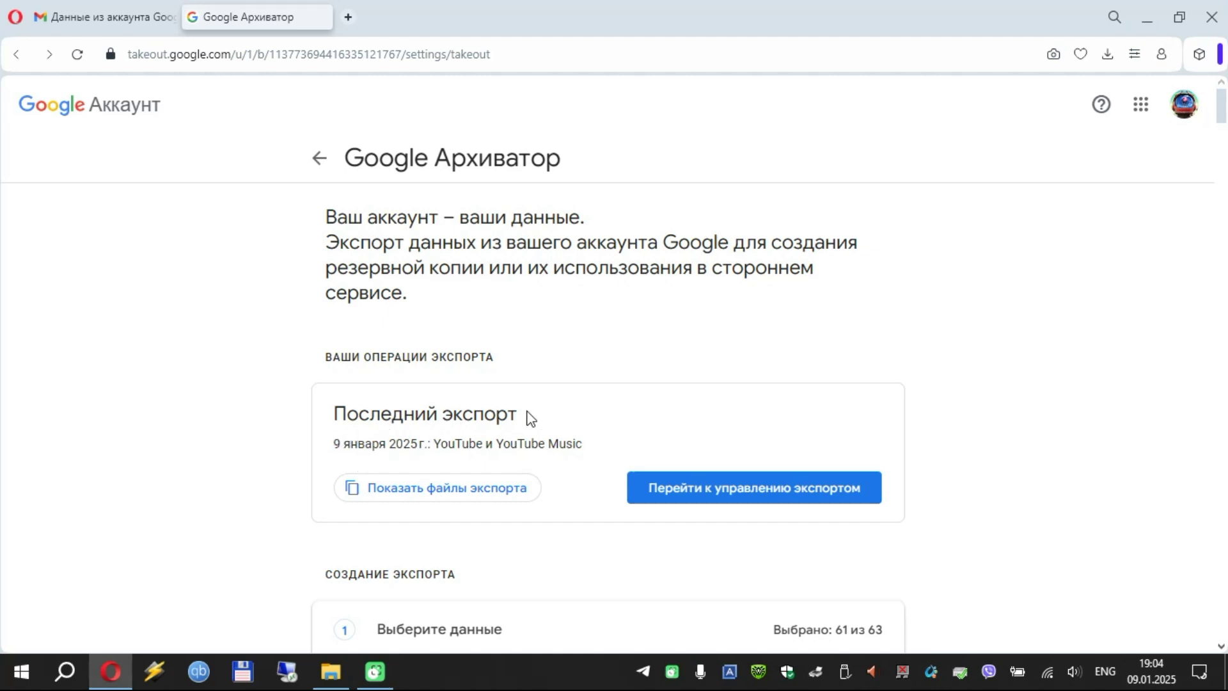
{"action": "left_click", "coordinate": [407, 494]}
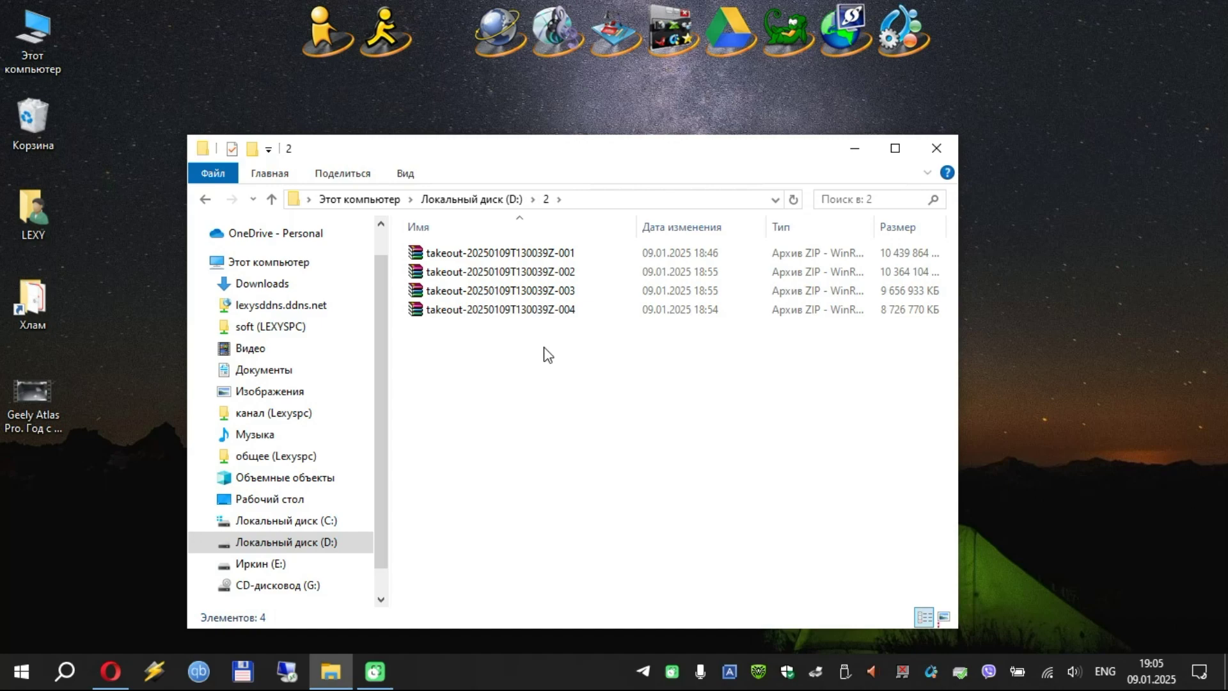
Open the archive takeout-20250109T130039Z-001 in WinRAR and examine its видео and Метаданные видео folders
{"action": "double_click", "coordinate": [545, 256]}
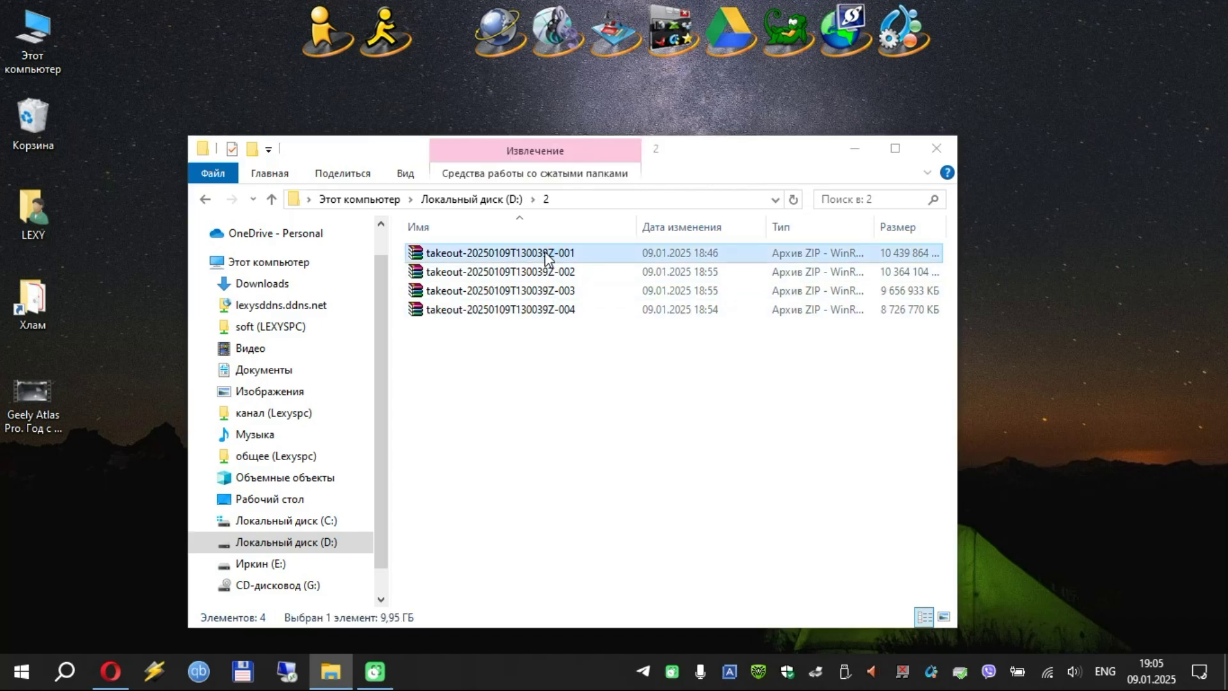
{"action": "double_click", "coordinate": [351, 277]}
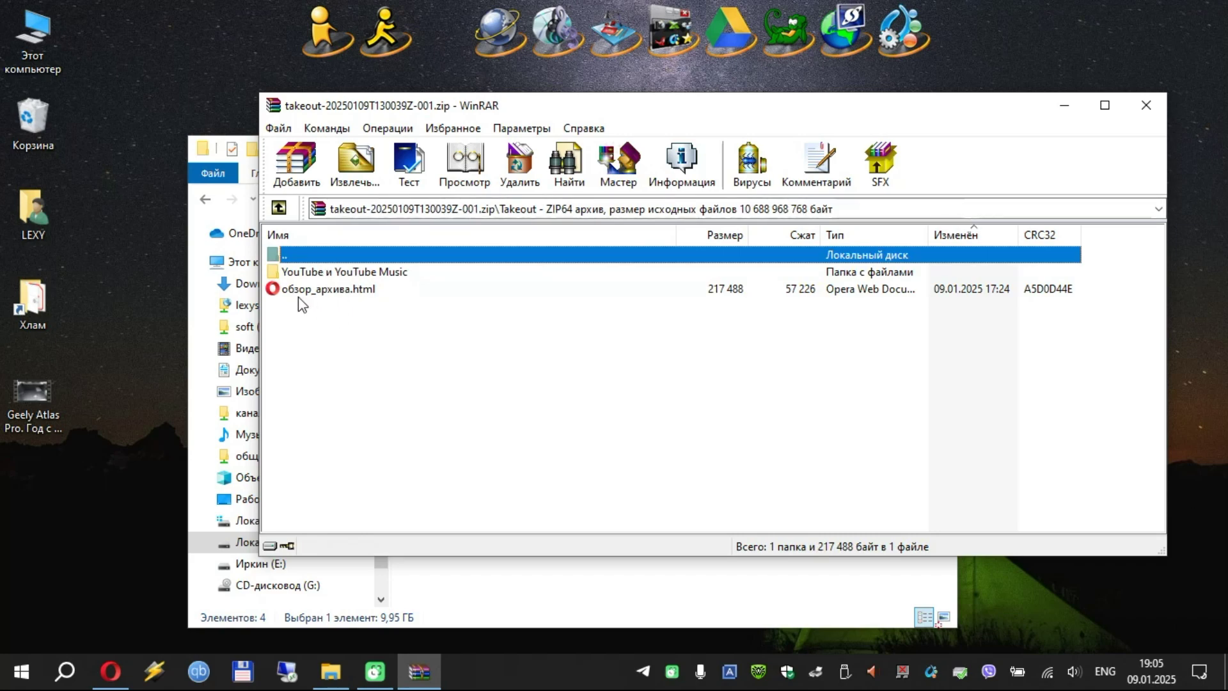
{"action": "left_click", "coordinate": [298, 296]}
{"action": "double_click", "coordinate": [333, 279]}
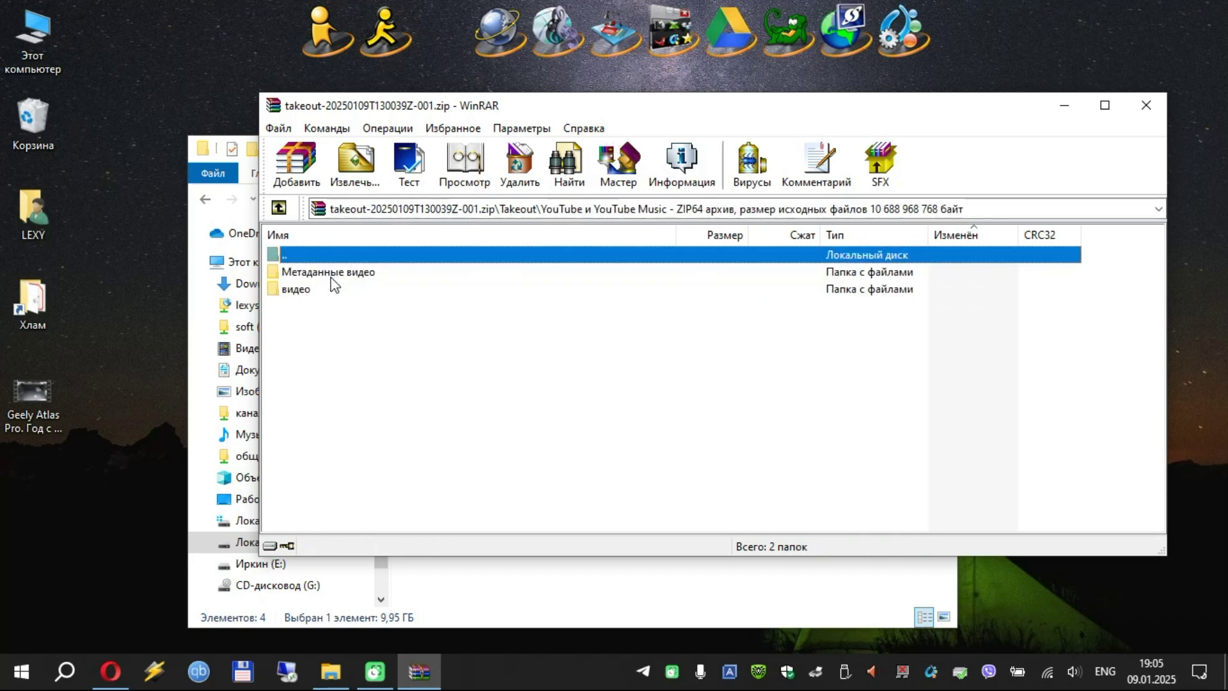
{"action": "double_click", "coordinate": [307, 289]}
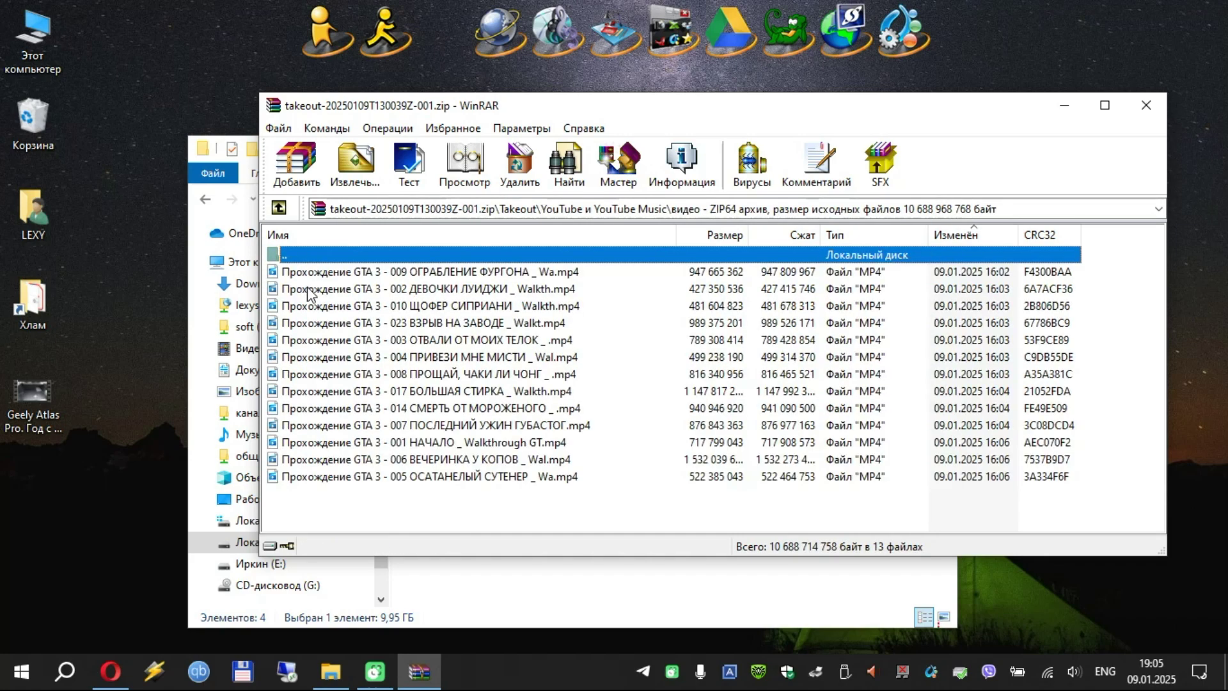
{"action": "double_click", "coordinate": [324, 254]}
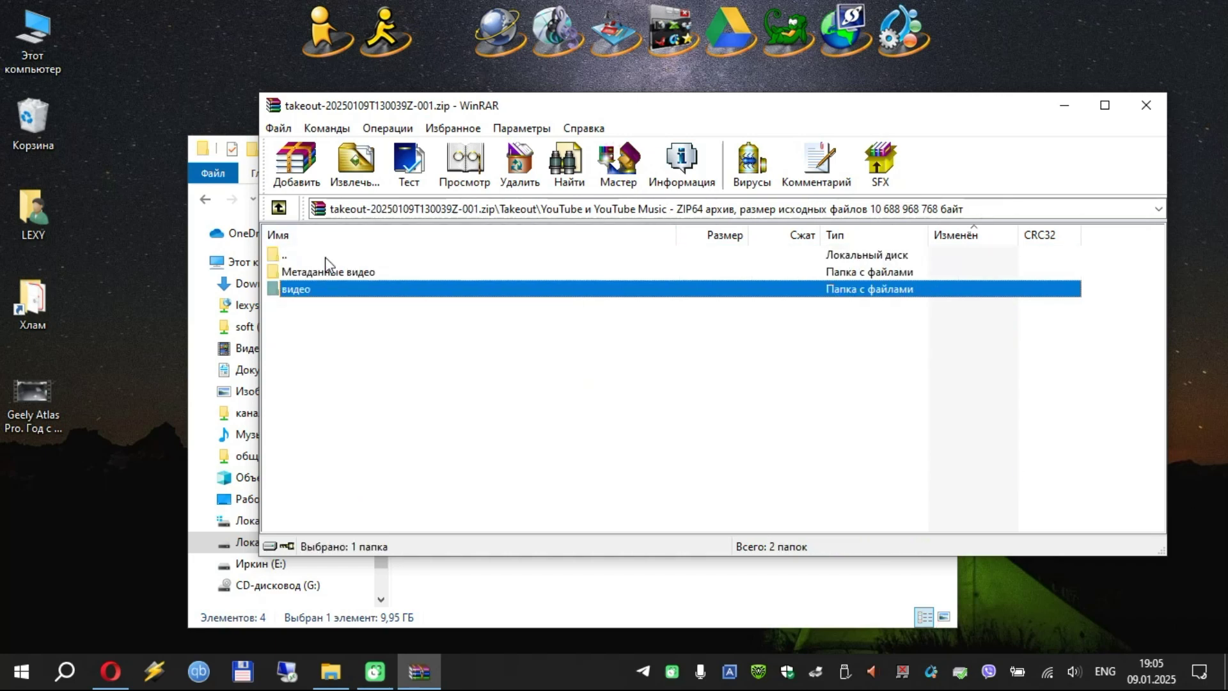
{"action": "double_click", "coordinate": [359, 274]}
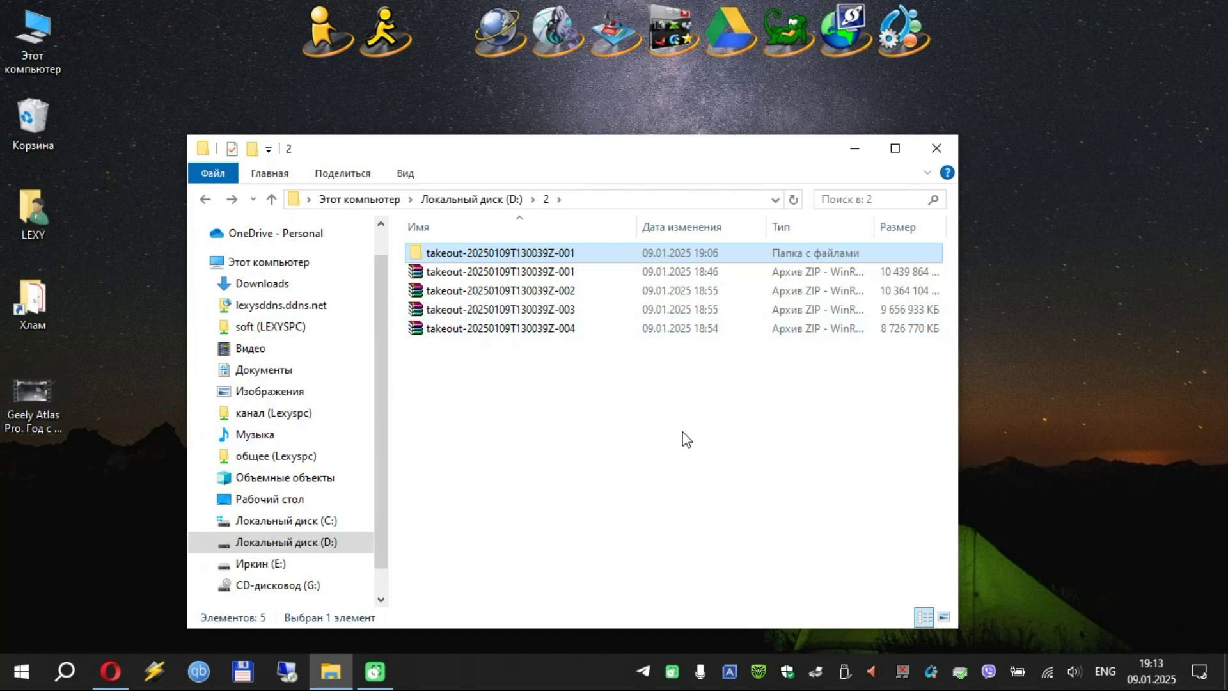
Browse the extracted takeout-20250109T130039Z-001 folder through Takeout and YouTube и YouTube Music to its видео folder
{"action": "left_click", "coordinate": [35, 403]}
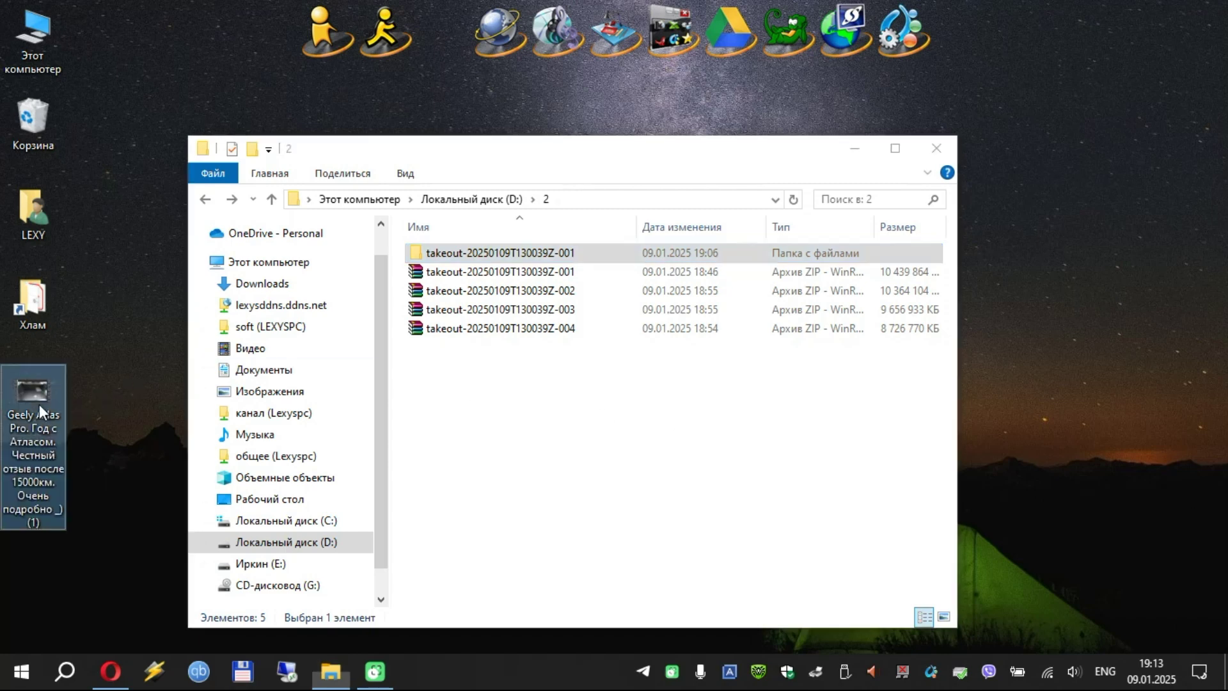
{"action": "left_click", "coordinate": [507, 441]}
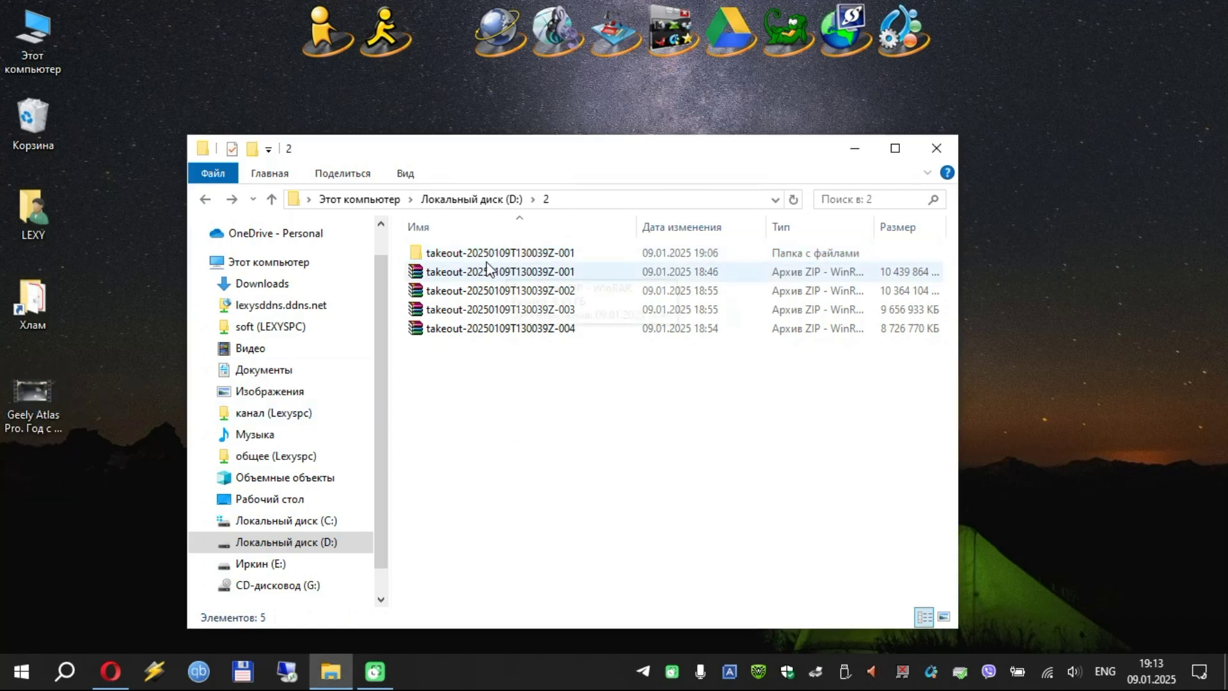
{"action": "double_click", "coordinate": [472, 255]}
{"action": "double_click", "coordinate": [470, 255]}
{"action": "double_click", "coordinate": [462, 254]}
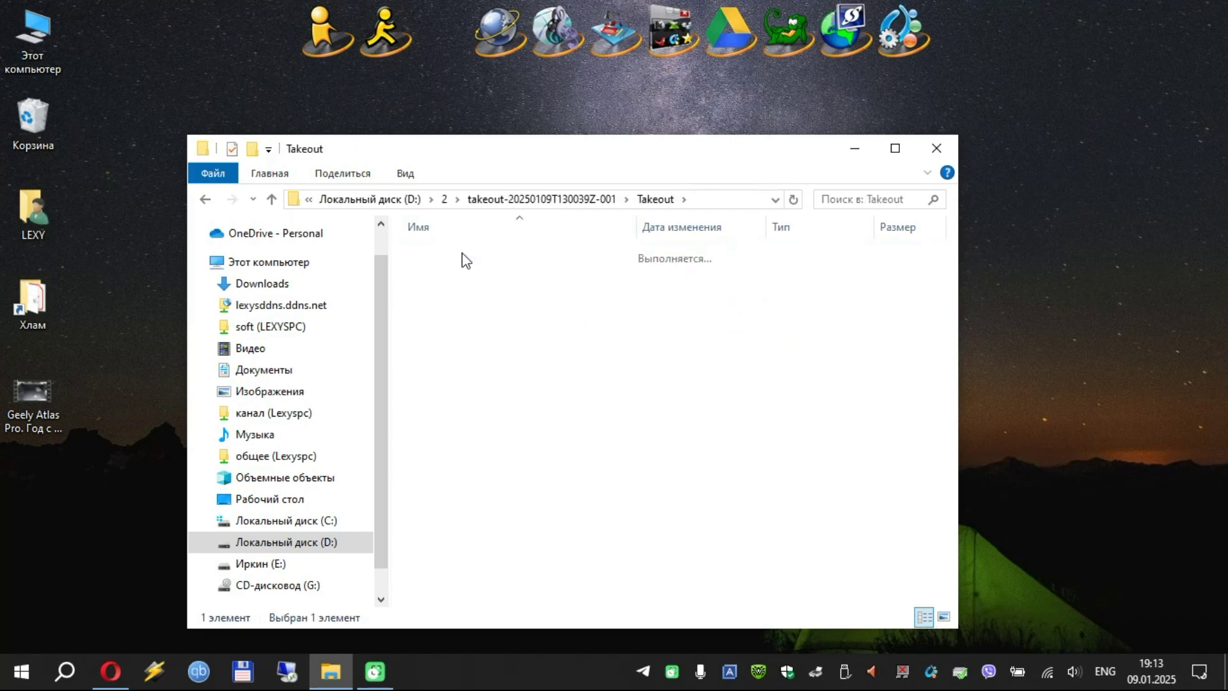
{"action": "left_click", "coordinate": [452, 256]}
{"action": "double_click", "coordinate": [451, 255]}
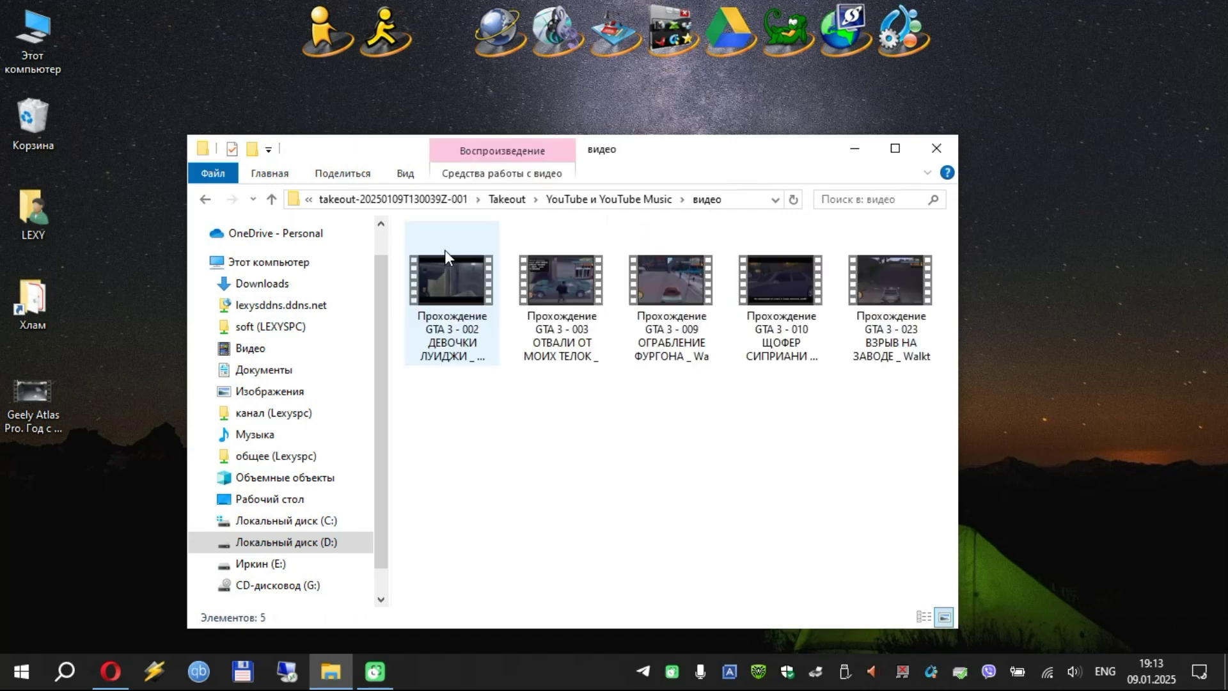
{"action": "left_click", "coordinate": [205, 199]}
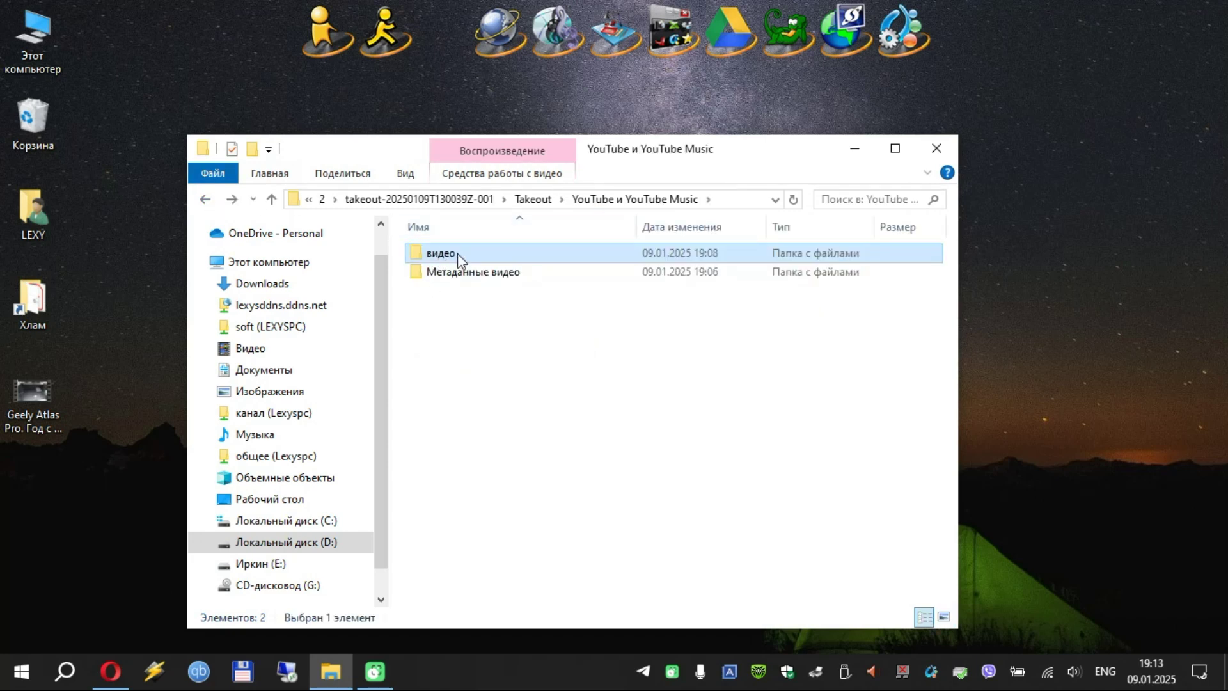
{"action": "double_click", "coordinate": [459, 255]}
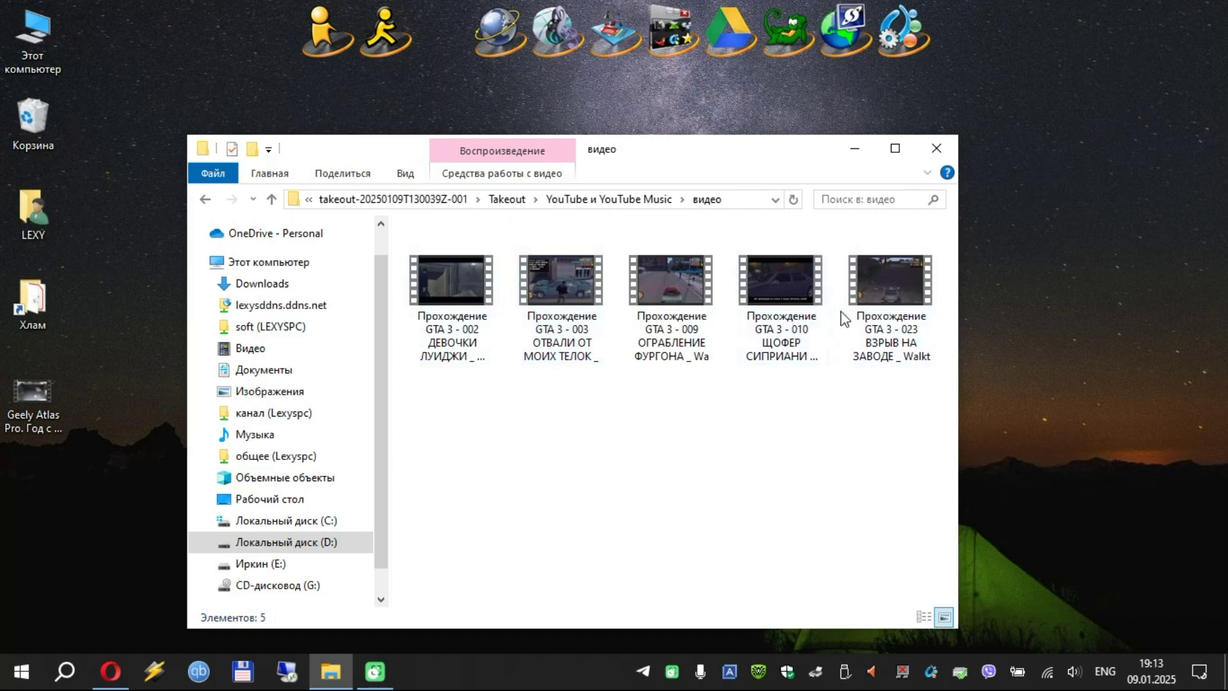
Open the properties of the "Прохождение GTA 3 - 003" video and examine its file size
{"action": "right_click", "coordinate": [573, 282]}
{"action": "left_click", "coordinate": [409, 634]}
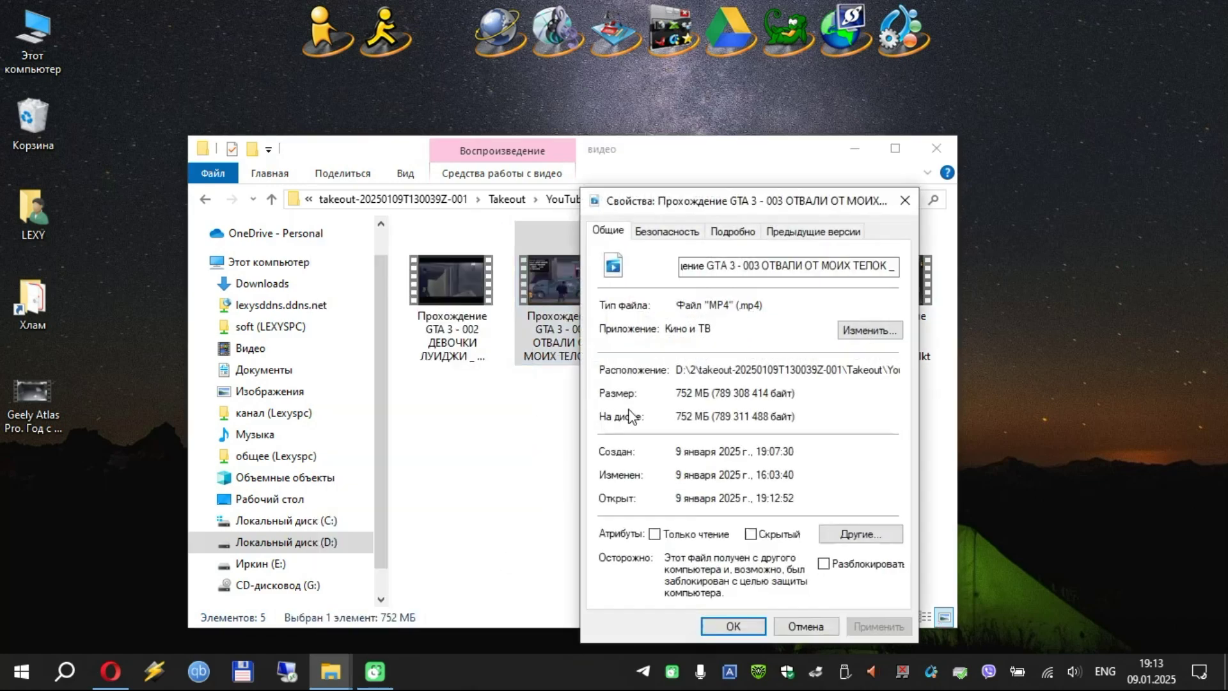
{"action": "left_click_drag", "start_coordinate": [677, 394], "coordinate": [703, 393]}
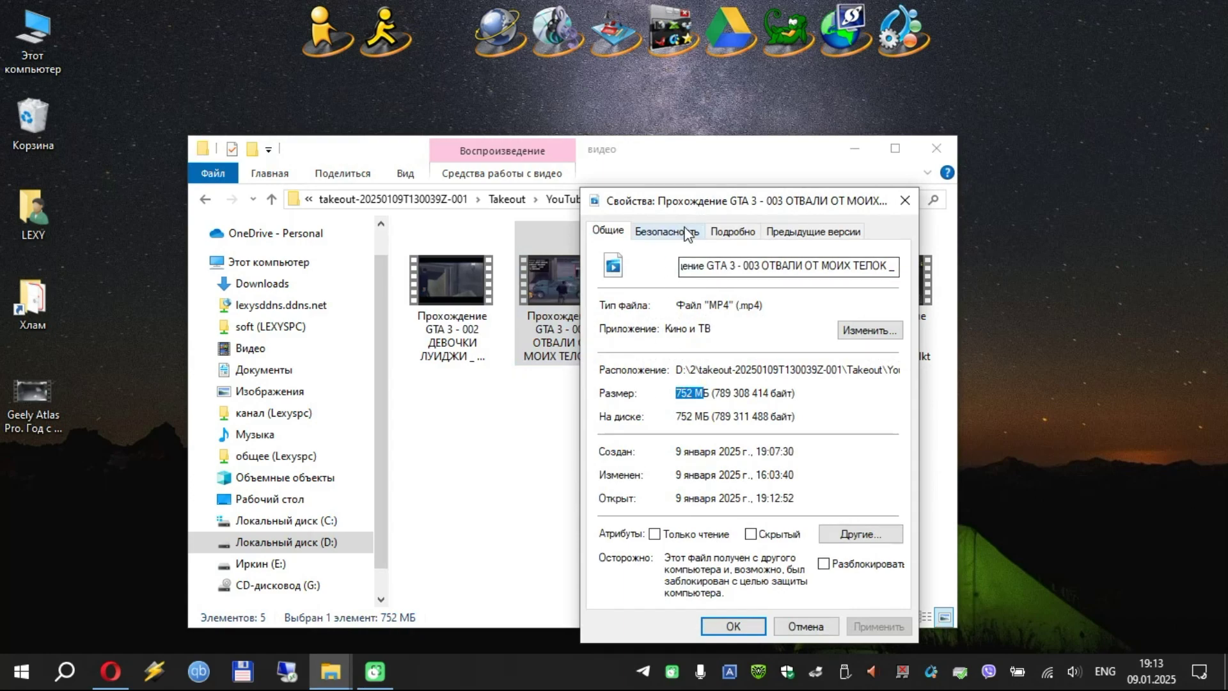
Show the detailed properties of the "Прохождение GTA 3 - 003" video
{"action": "left_click", "coordinate": [723, 242]}
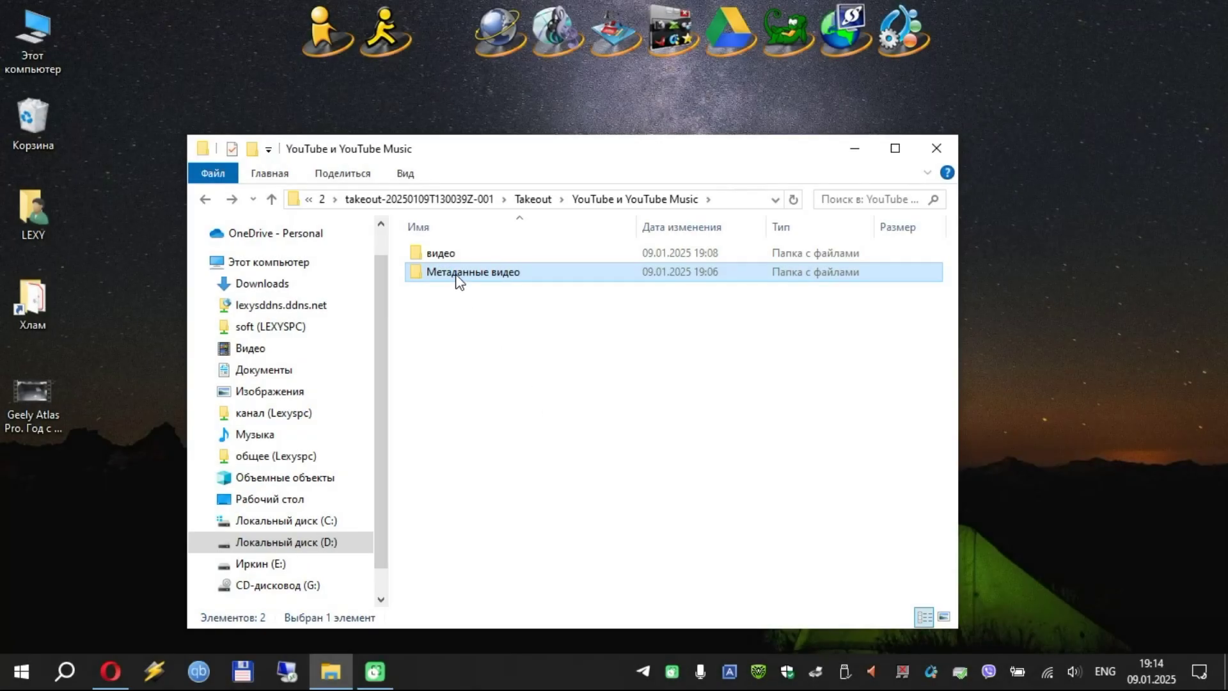
Open the видео and текст в видео tables from the Метаданные видео folder in Excel and examine their contents
{"action": "double_click", "coordinate": [458, 275]}
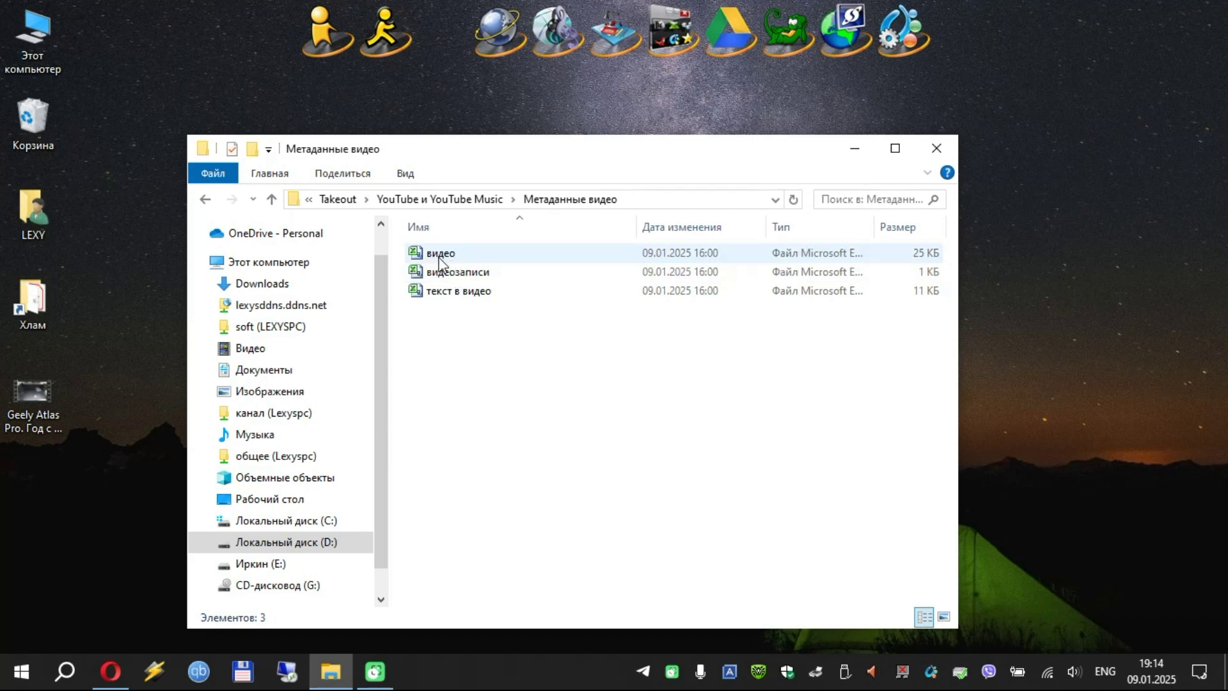
{"action": "double_click", "coordinate": [440, 256]}
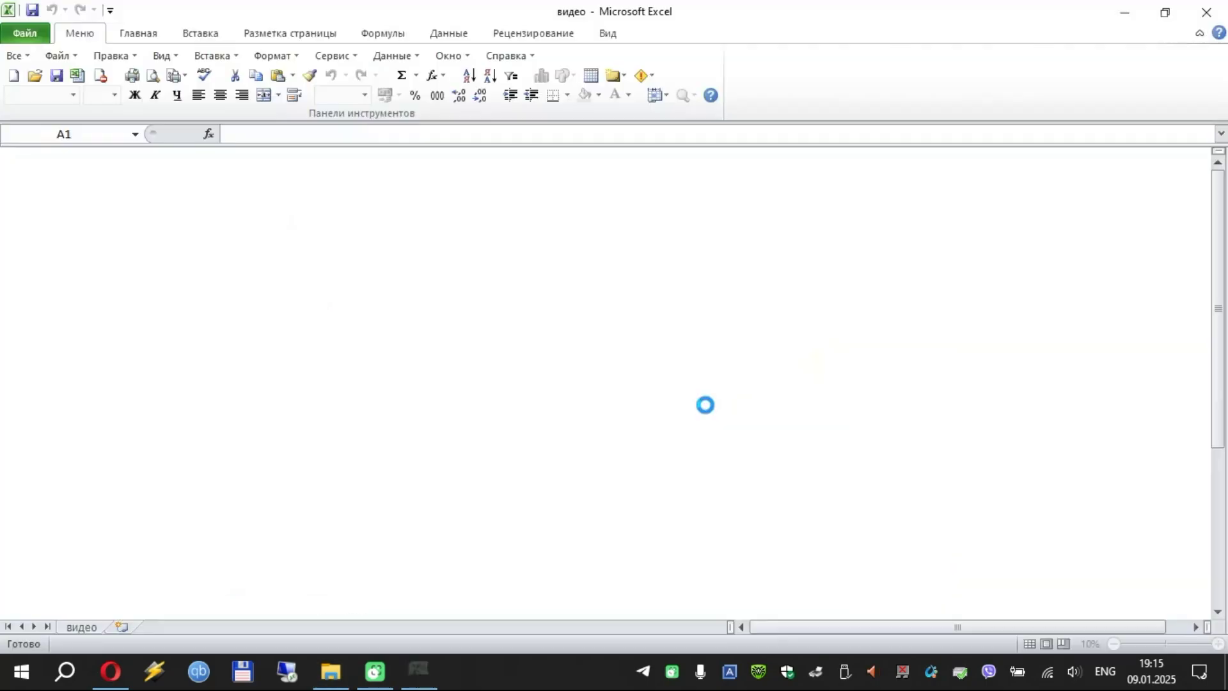
{"action": "scroll", "coordinate": [524, 307], "scroll_direction": "down", "scroll_amount": 8}
{"action": "scroll", "coordinate": [550, 358], "scroll_direction": "up", "scroll_amount": 8}
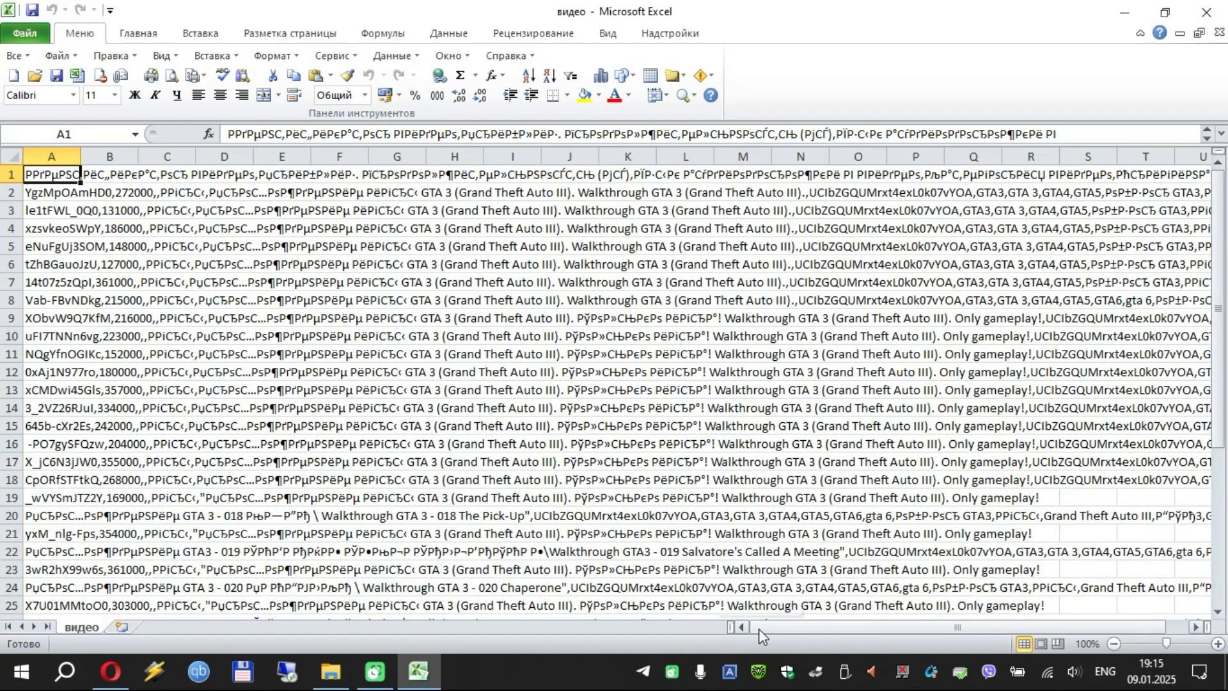
{"action": "left_click", "coordinate": [1195, 627]}
{"action": "left_click", "coordinate": [1206, 12]}
{"action": "double_click", "coordinate": [481, 296]}
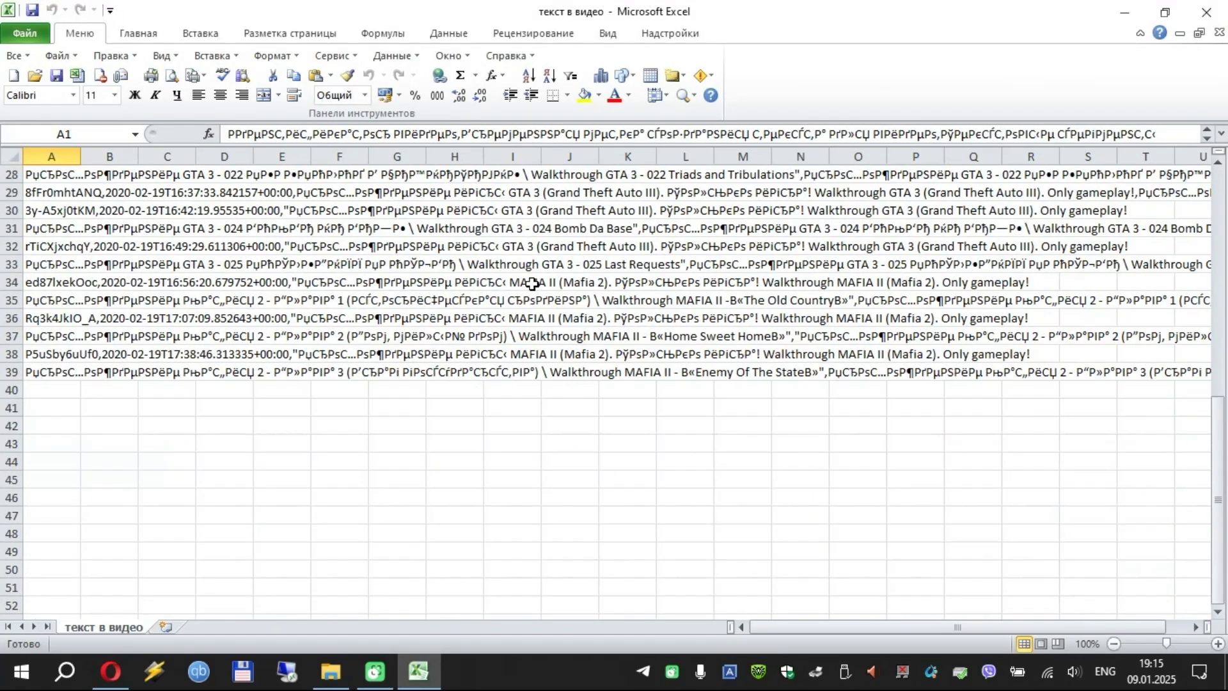
{"action": "left_click", "coordinate": [1206, 12]}
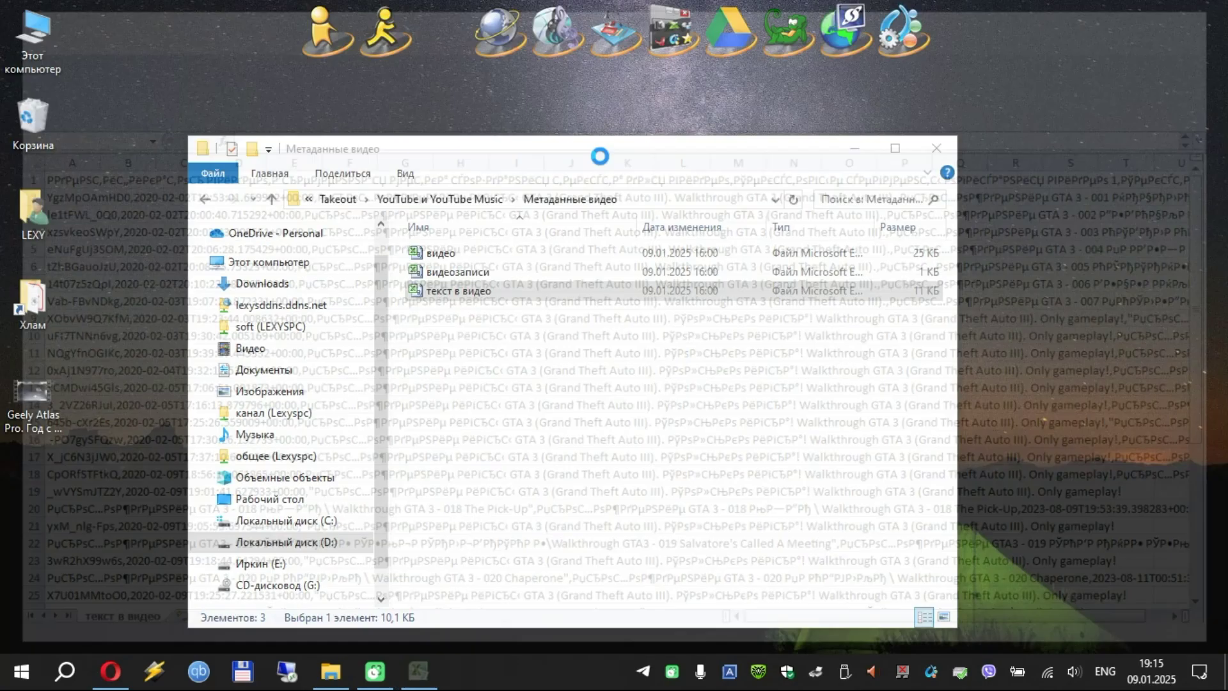
Switch to the Opera browser and examine the видео.csv sheet in Google Sheets across to the publication time column
{"action": "left_click", "coordinate": [110, 671]}
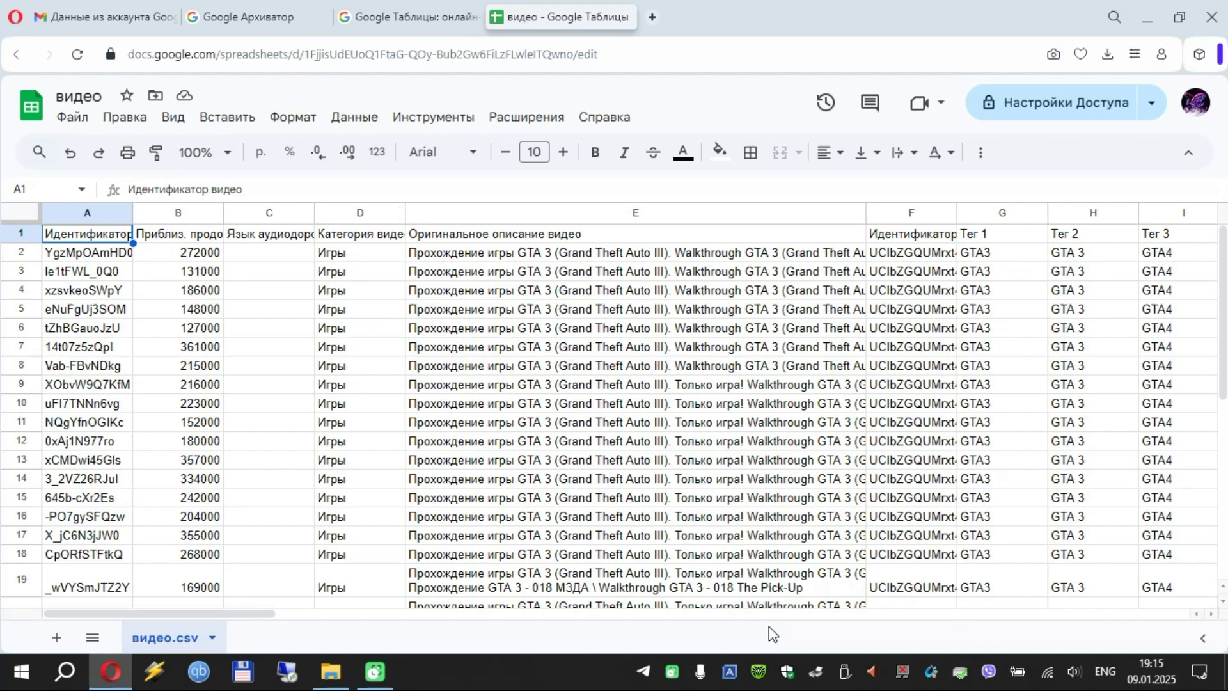
{"action": "left_click_drag", "start_coordinate": [223, 617], "coordinate": [115, 617]}
{"action": "left_click_drag", "start_coordinate": [244, 611], "coordinate": [1169, 619]}
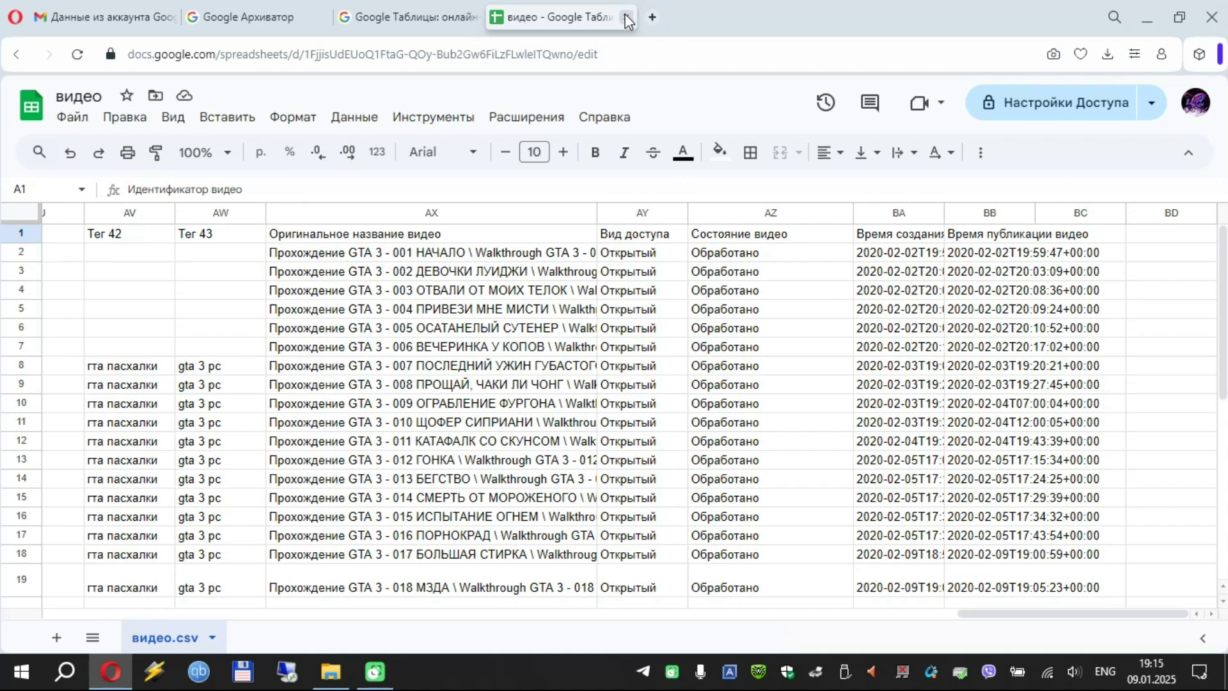
{"action": "left_click", "coordinate": [1149, 19]}
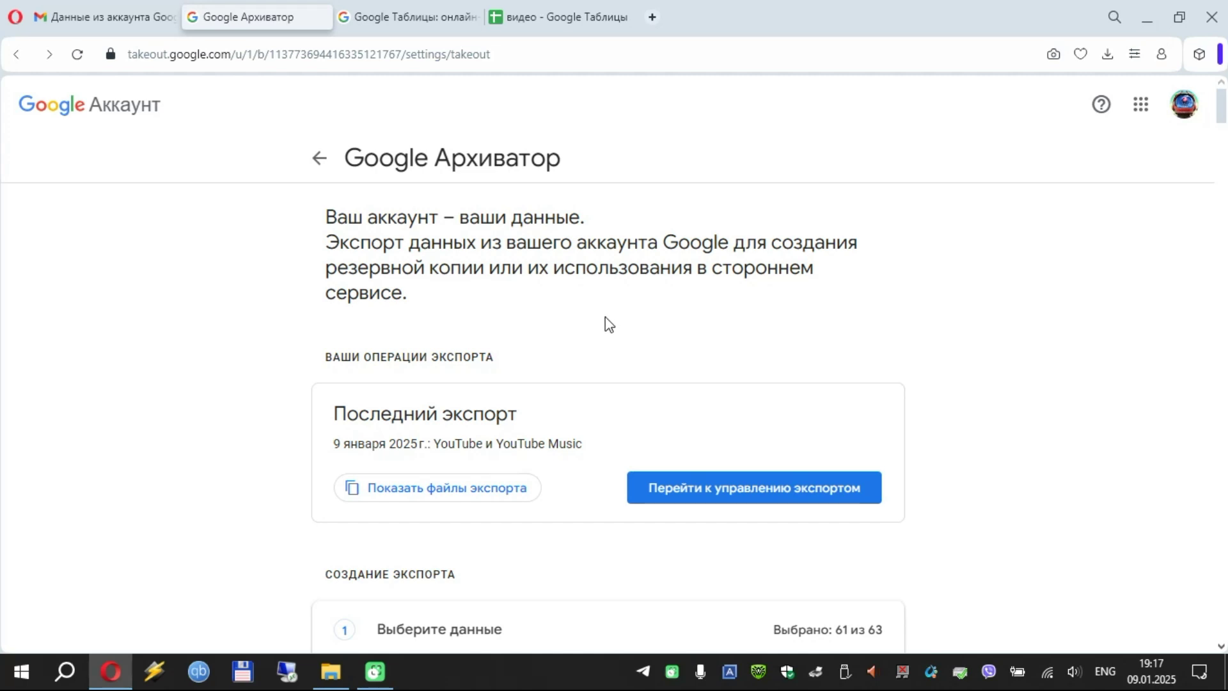
Review the list of products available for a new export in Google Takeout
{"action": "scroll", "coordinate": [982, 349], "scroll_direction": "down", "scroll_amount": 2}
{"action": "scroll", "coordinate": [985, 349], "scroll_direction": "down", "scroll_amount": 4}
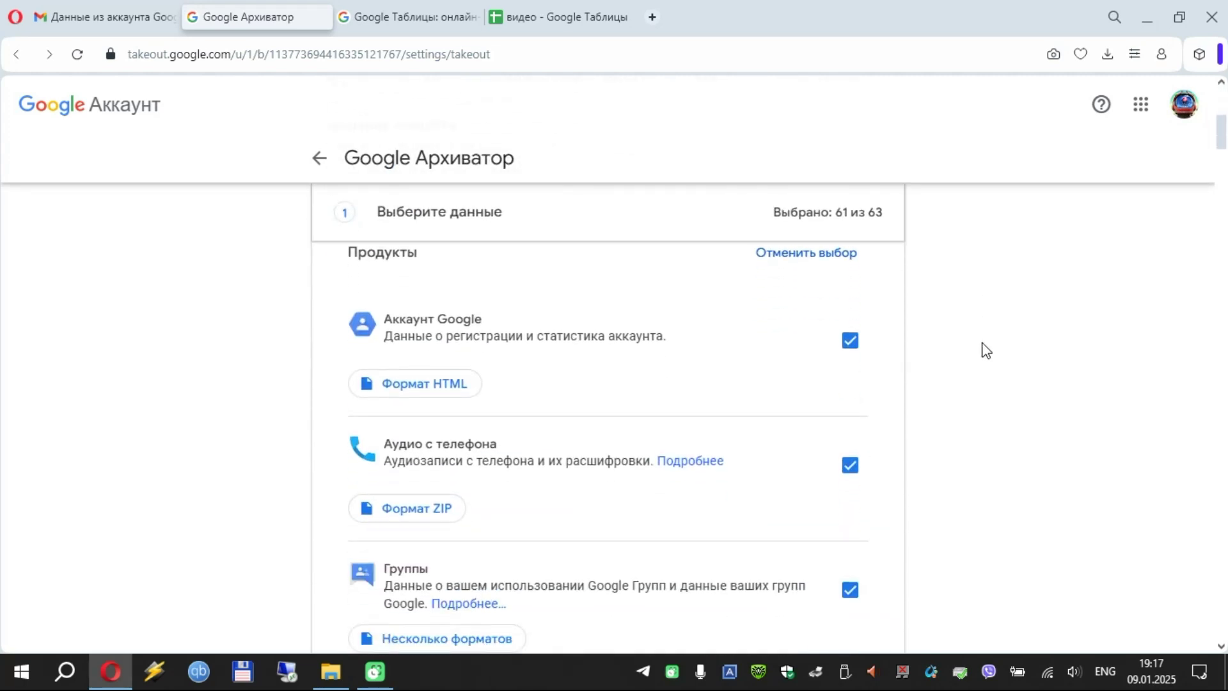